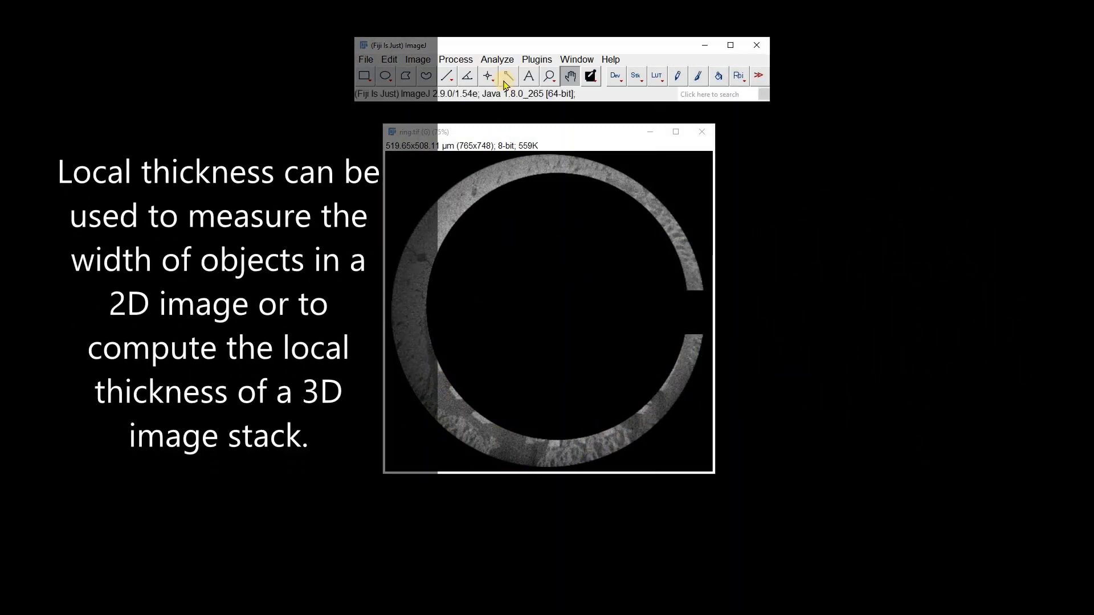
left_click(495, 59)
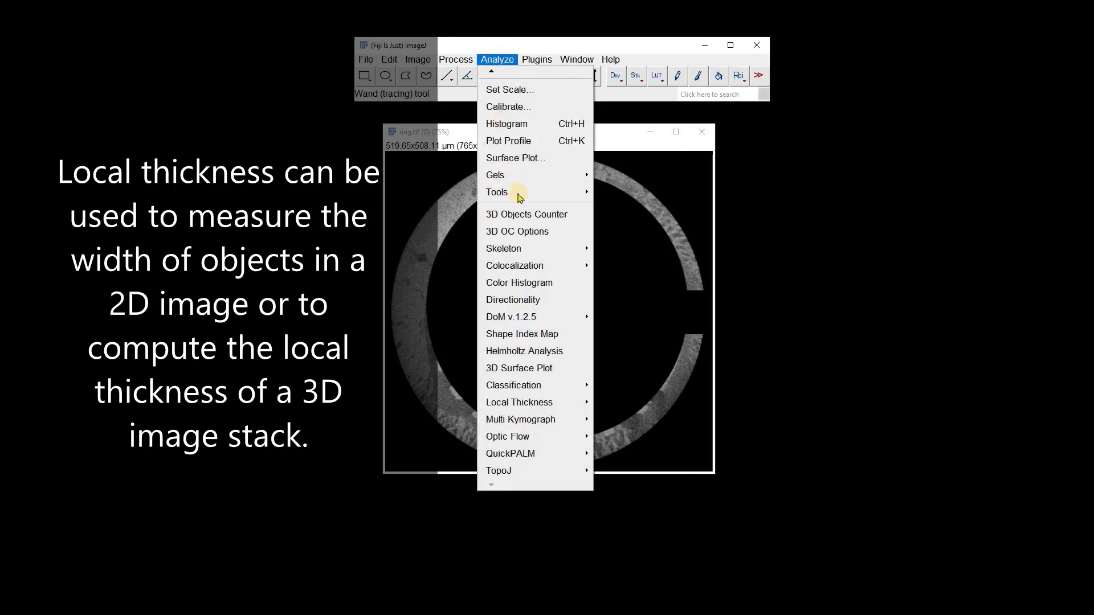
mouse_move(552, 403)
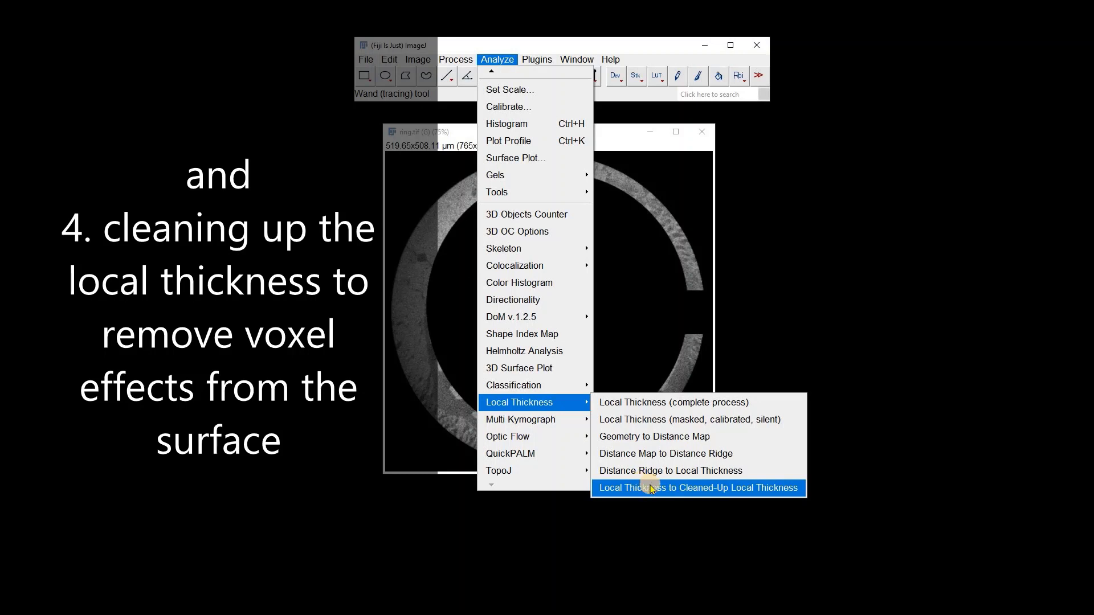
left_click(776, 285)
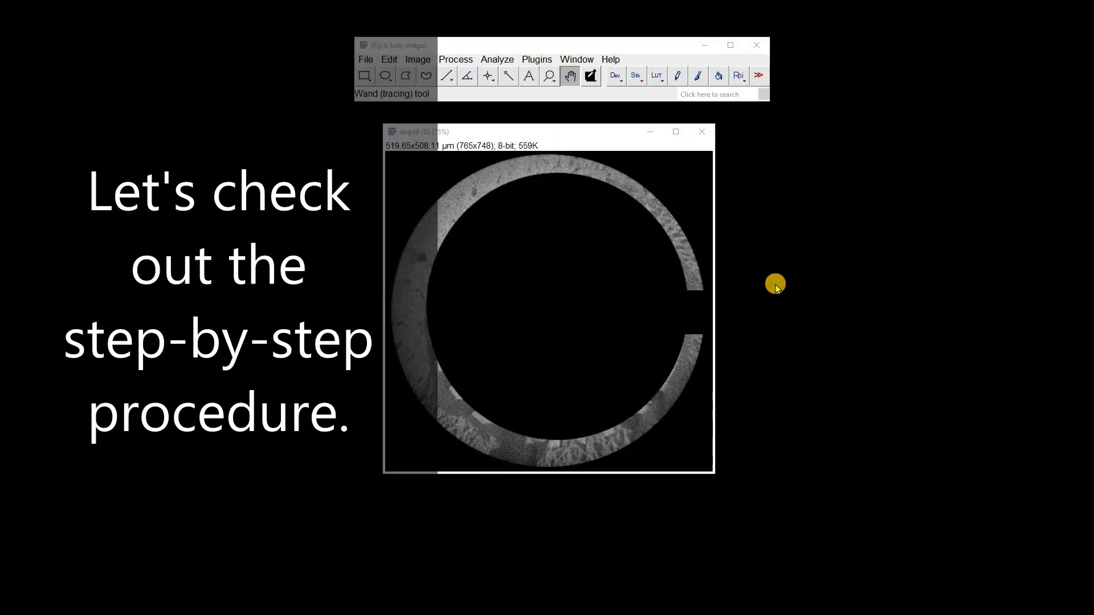
Step: Duplicate the ring image under the title thres, and zoom the copy out to 75% over the original
right_click(500, 216)
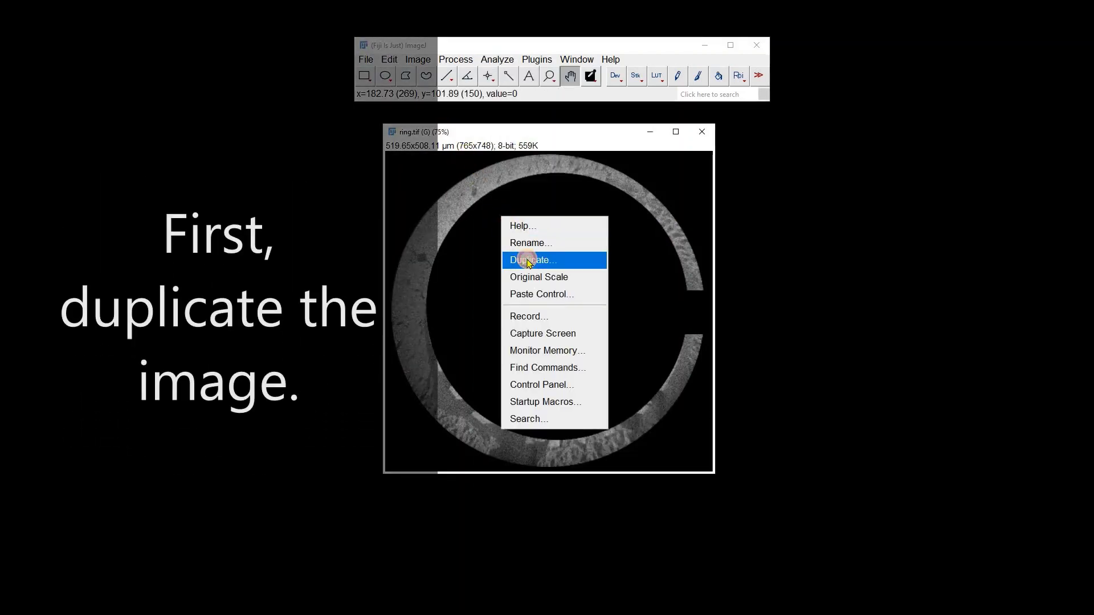
left_click(530, 258)
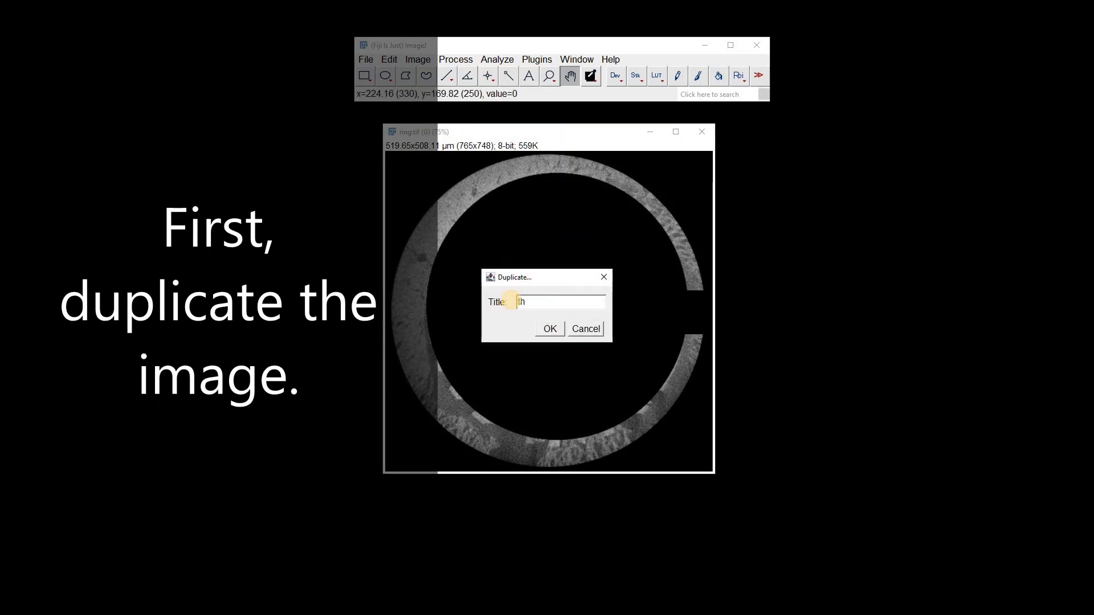
left_click(546, 330)
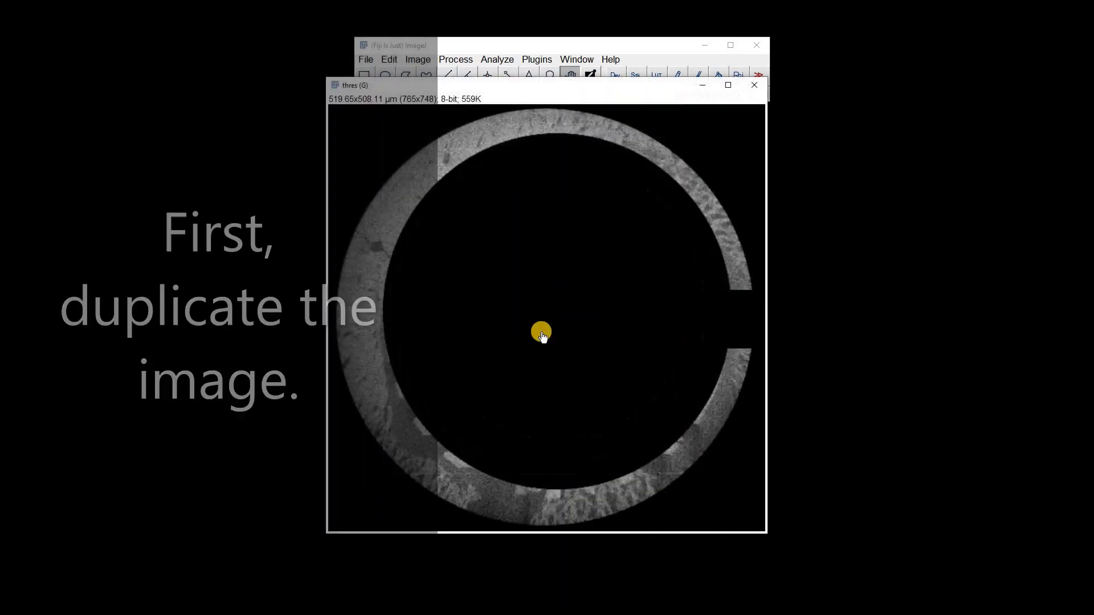
left_click(549, 75)
right_click(542, 262)
left_click_drag(496, 104, 544, 146)
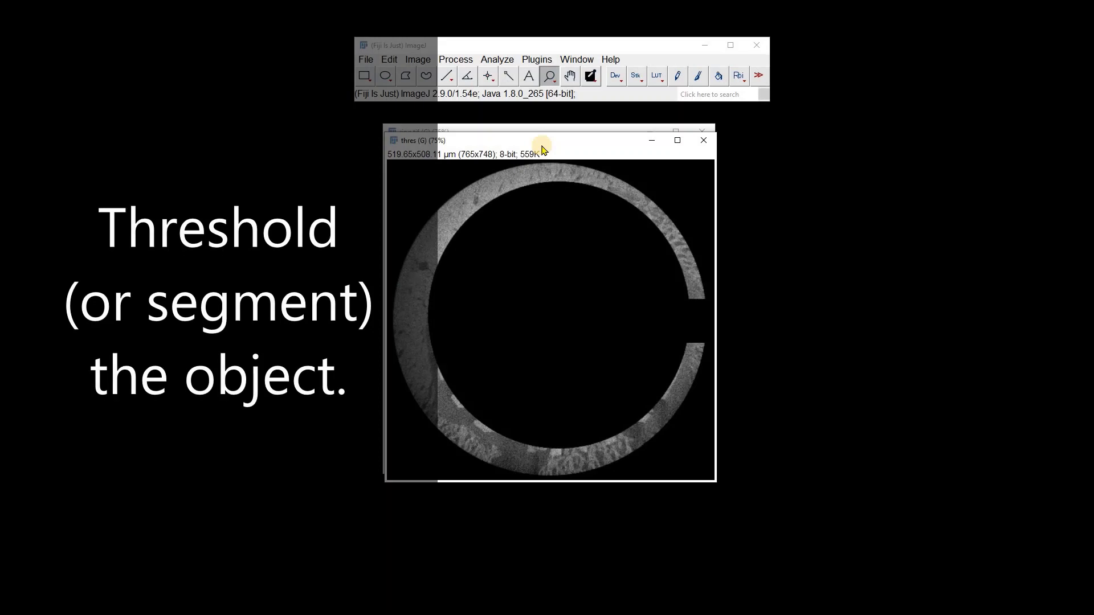
Step: Threshold the thres image at 15 to 255 with the Li method and dark background, and apply it as a binary mask
key("ctrl+shift+t")
left_click_drag(567, 223, 866, 215)
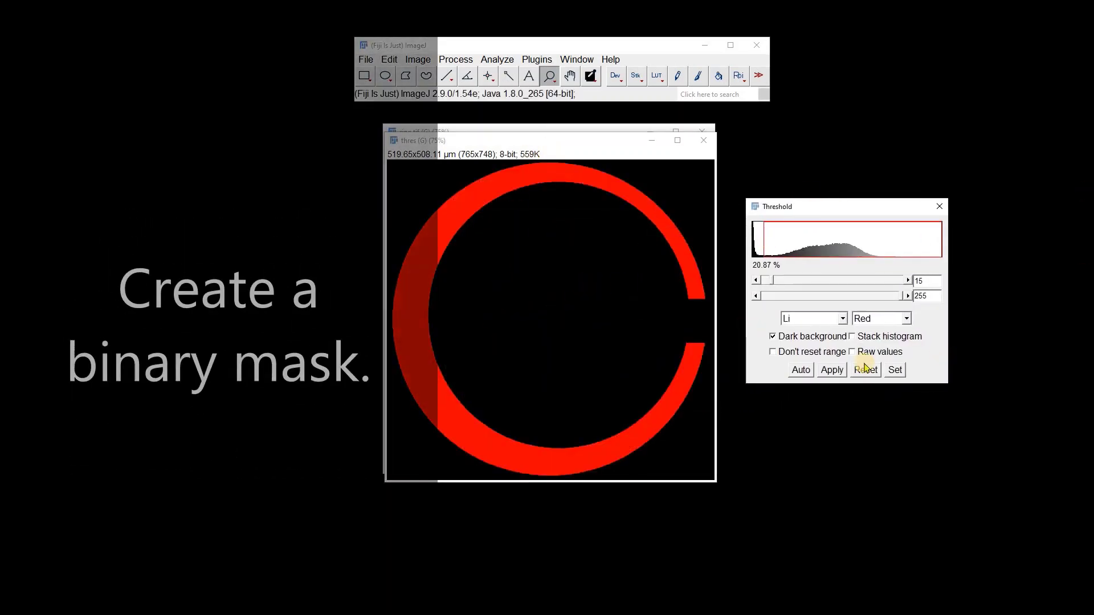
left_click(831, 370)
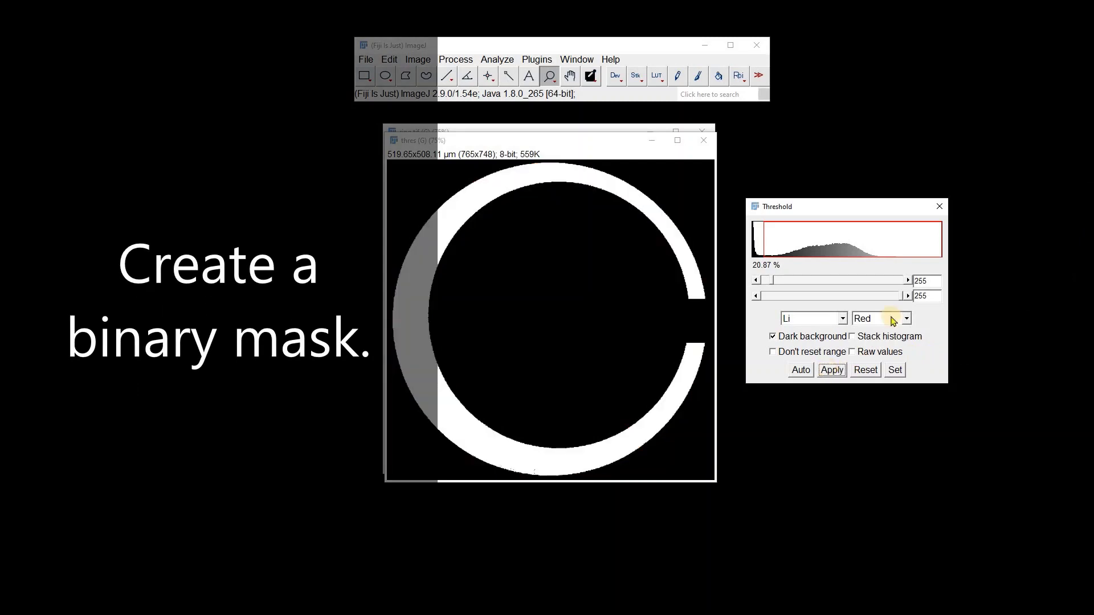
left_click(939, 207)
Step: Run Geometry to Distance Map on the binary mask with a threshold of 1, and place the resulting map over the other images
left_click(497, 60)
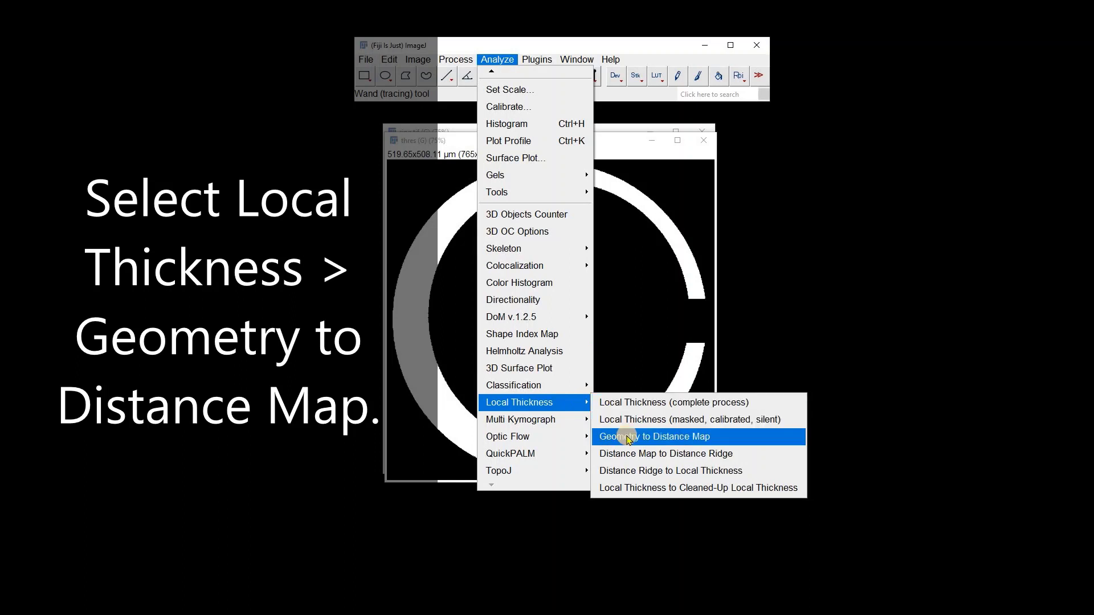
left_click(629, 443)
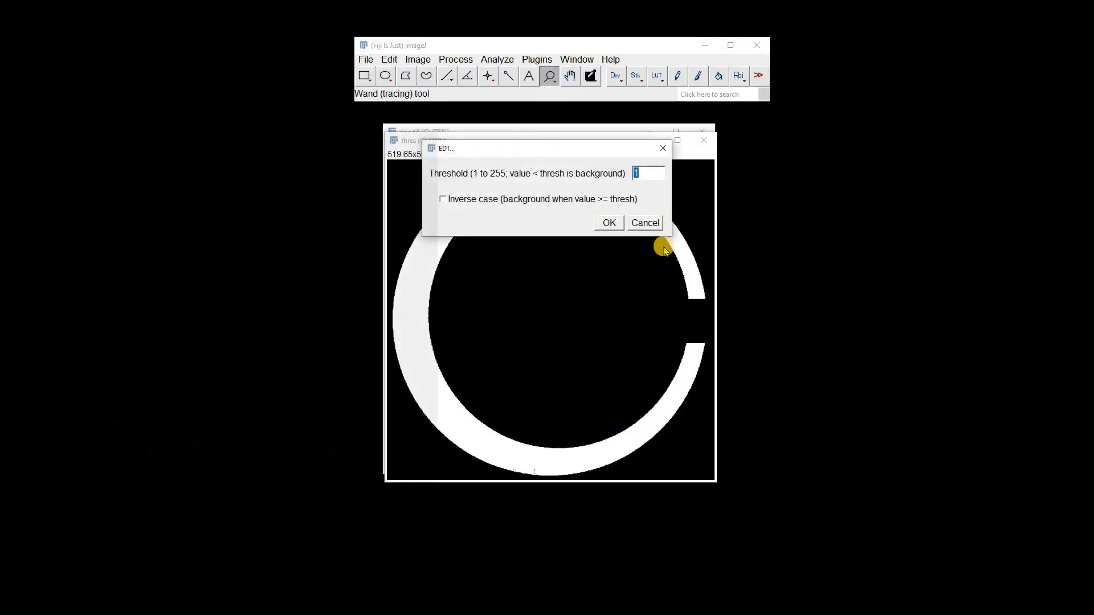
left_click(610, 223)
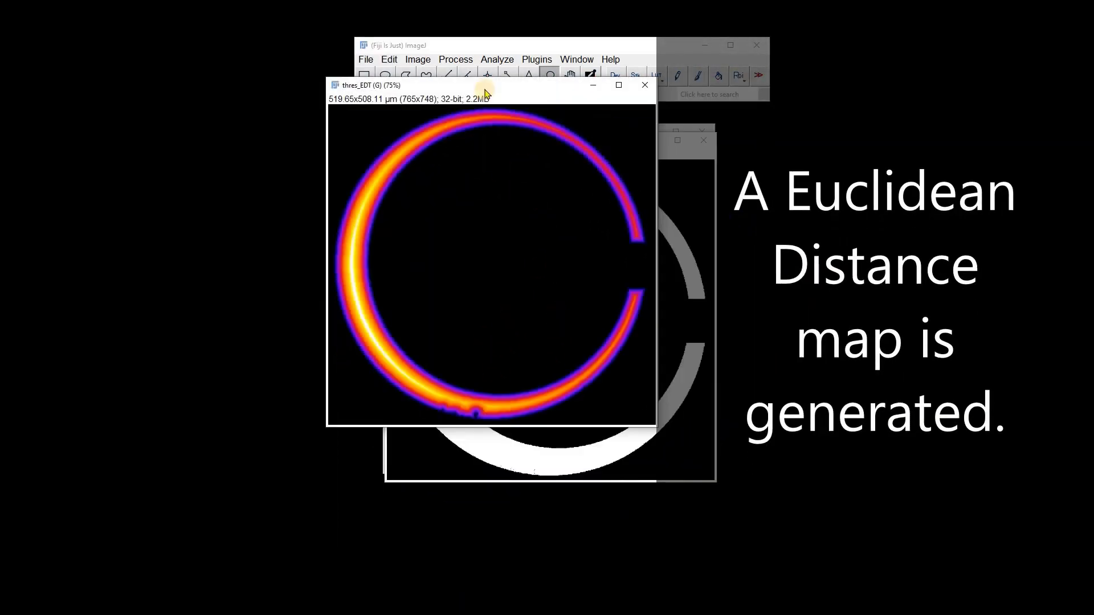
left_click_drag(485, 92, 541, 133)
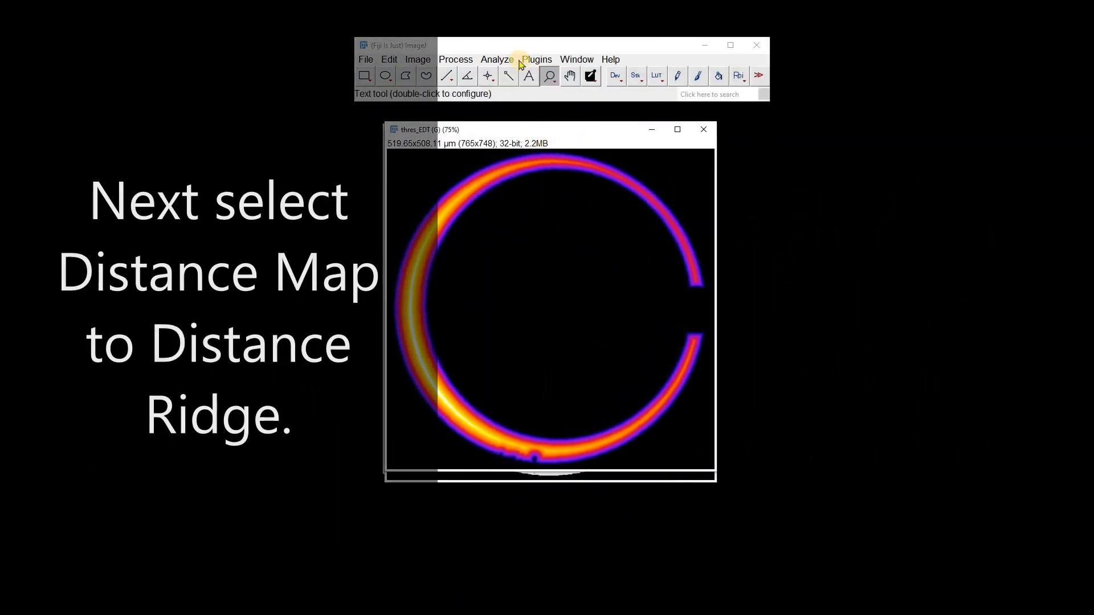
Step: Convert the distance map with Distance Map to Distance Ridge, and place the ridge image over the other images
left_click(506, 60)
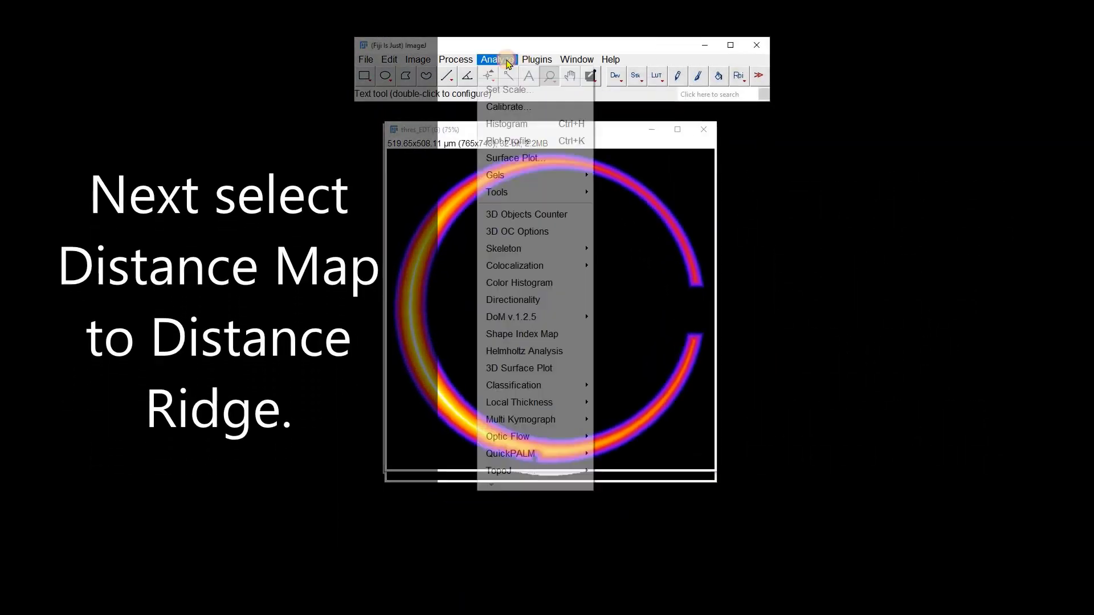
mouse_move(544, 403)
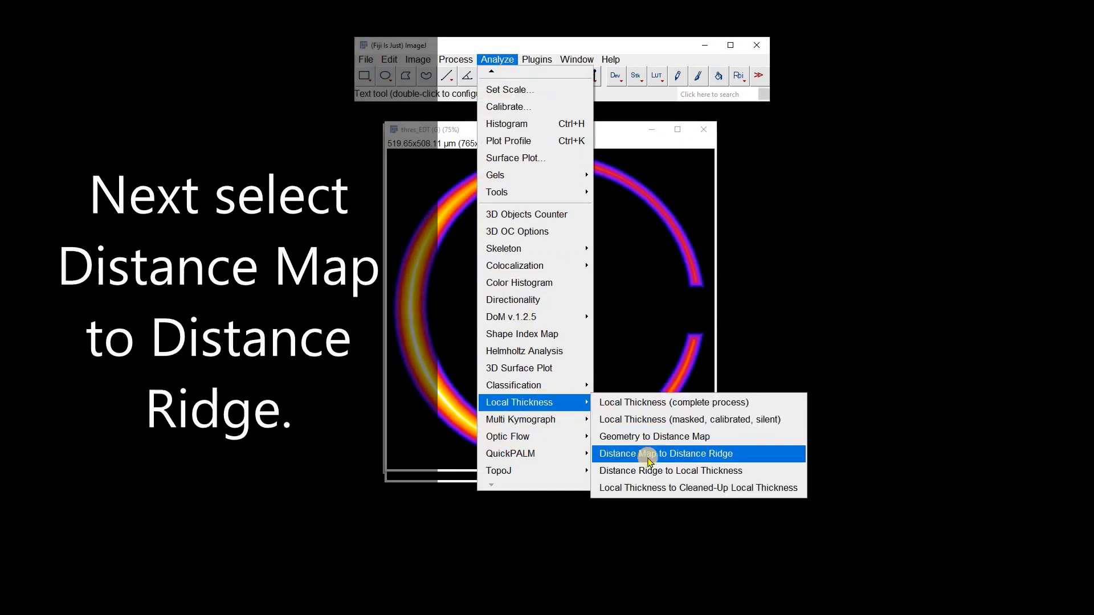
left_click(649, 456)
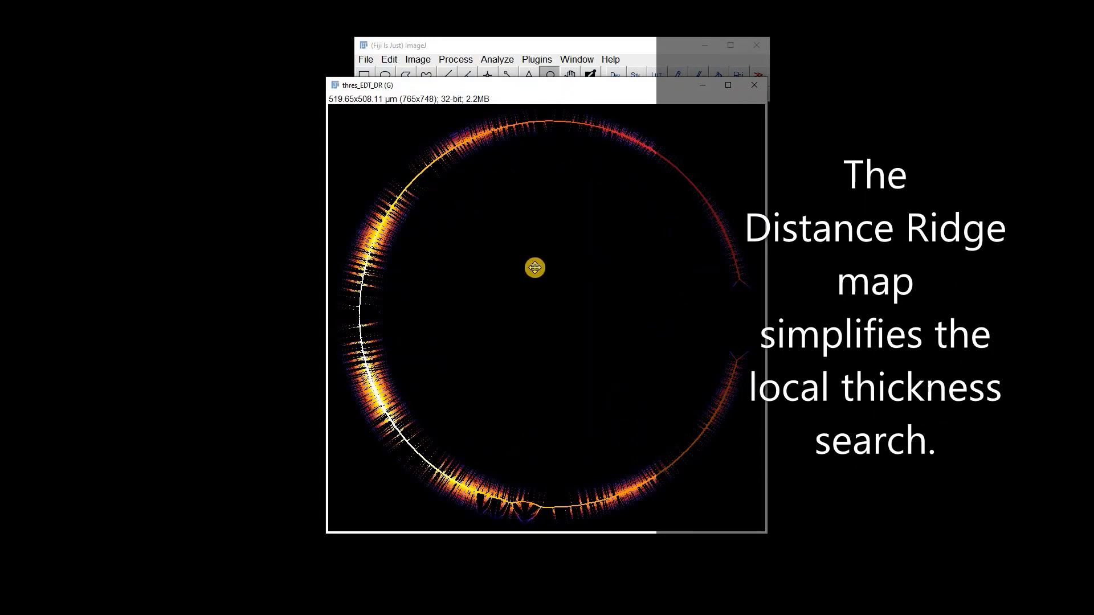
left_click_drag(481, 90, 529, 134)
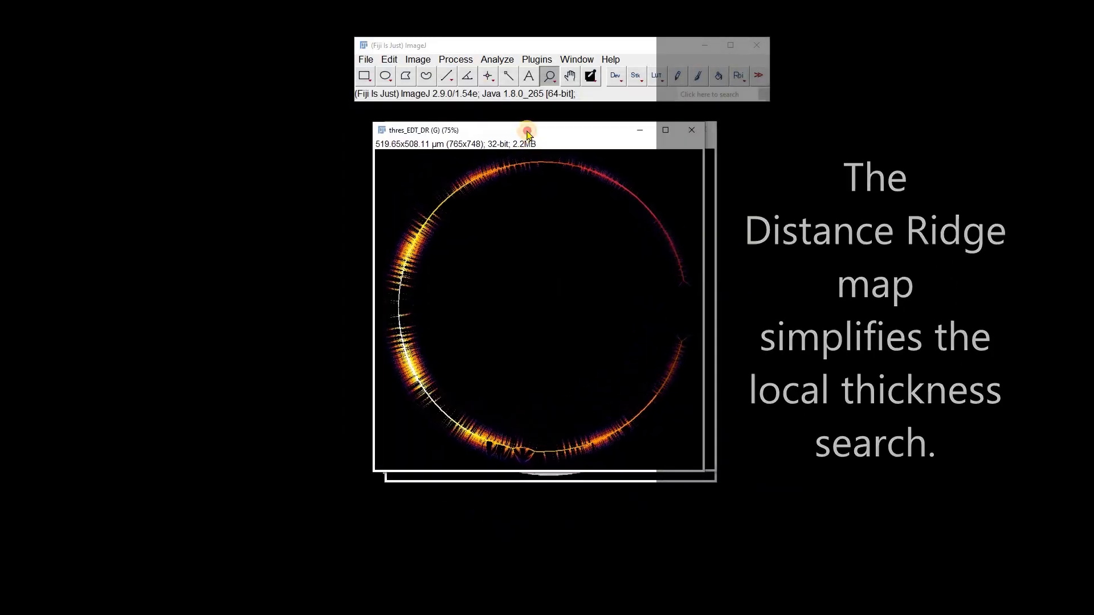
Step: Compute a preliminary thickness map from the ridge image with Distance Ridge to Local Thickness
left_click(497, 59)
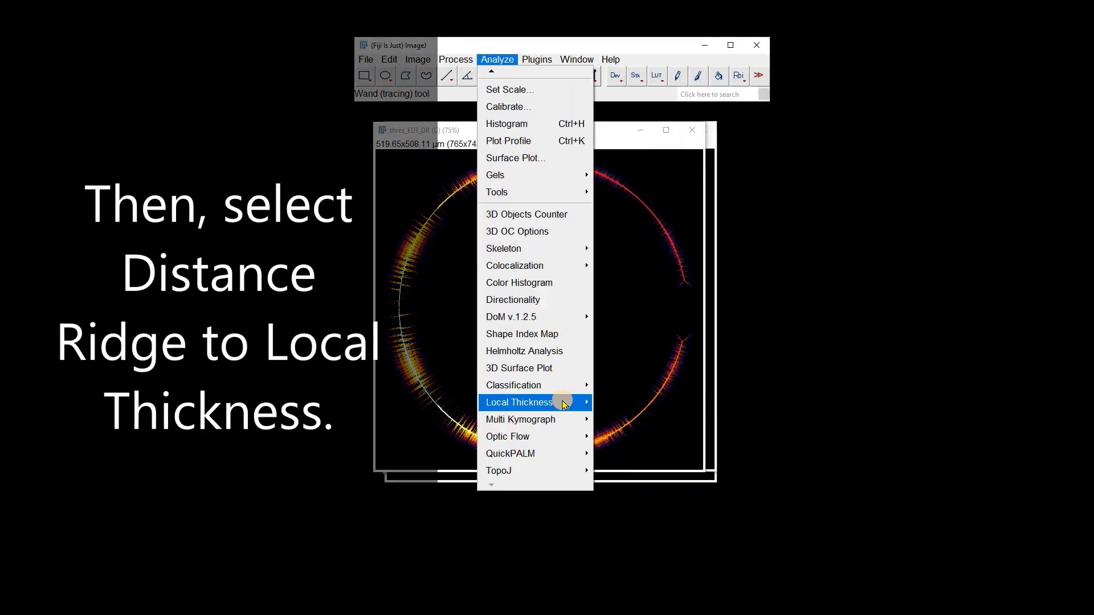
mouse_move(563, 401)
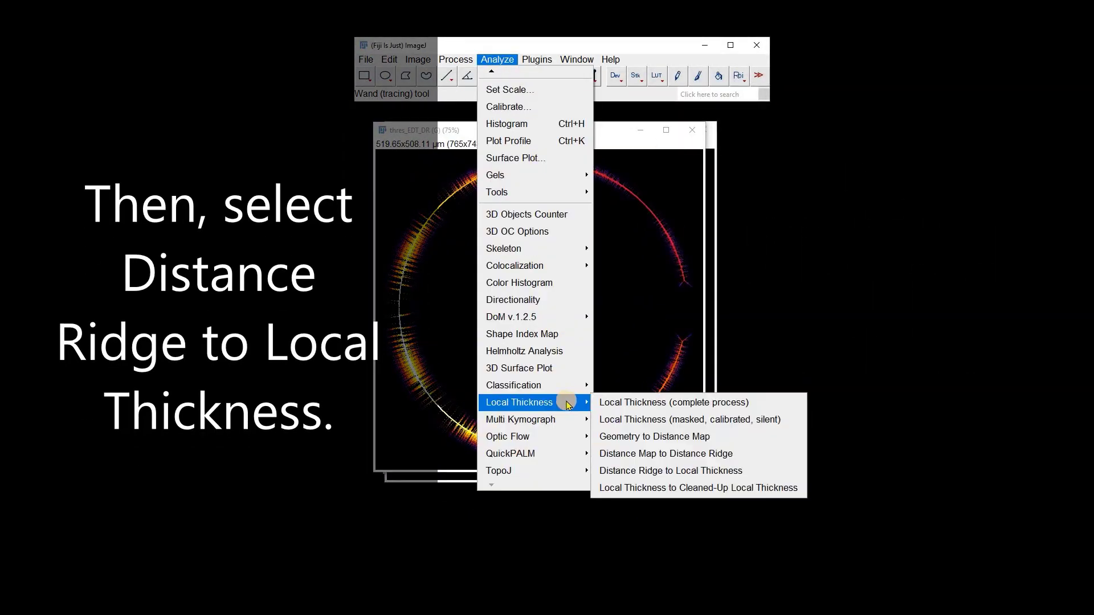
left_click(668, 471)
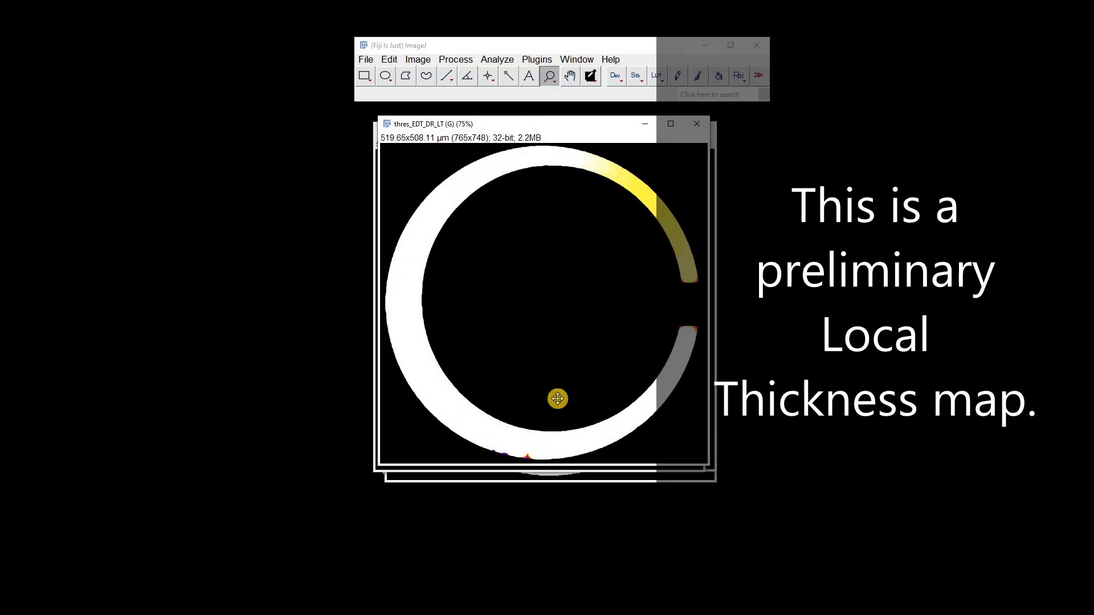
Step: Clean up the preliminary thickness map with Local Thickness to Cleaned-Up Local Thickness
left_click(495, 59)
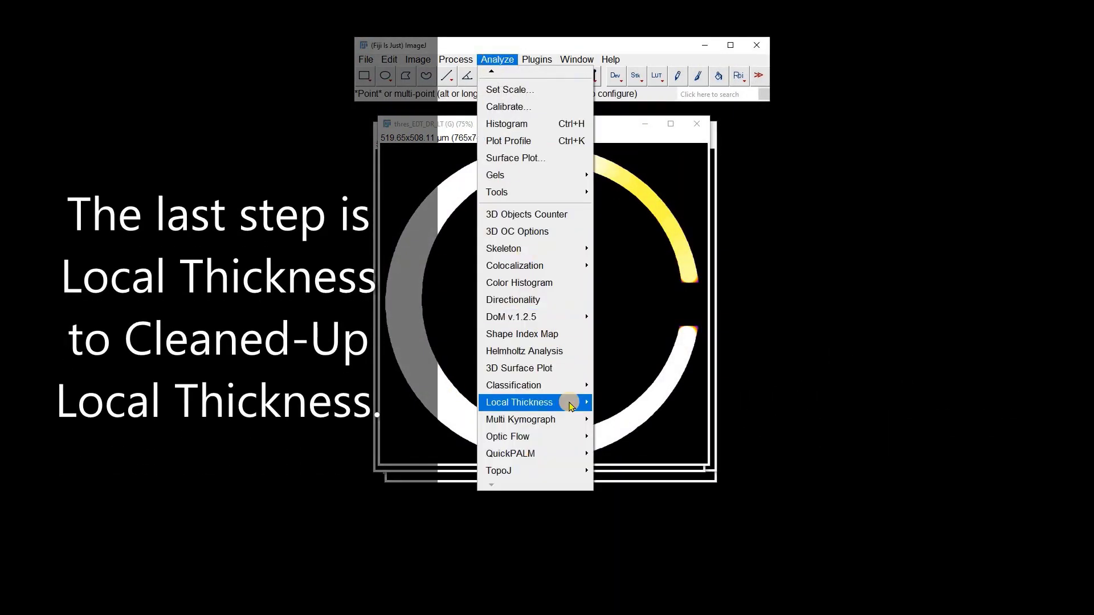
mouse_move(569, 403)
left_click(653, 489)
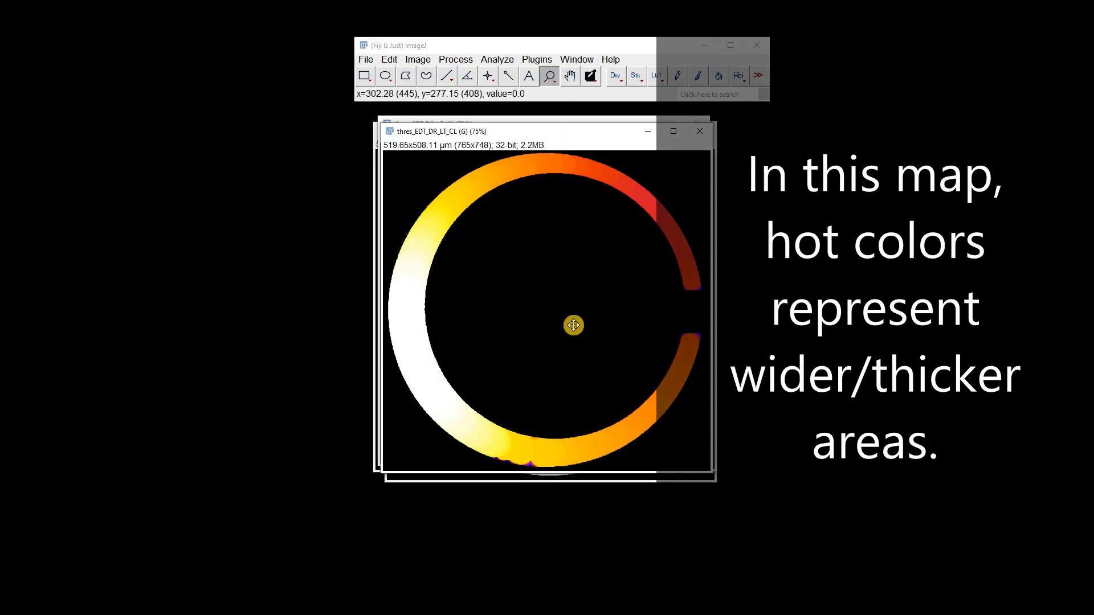
Step: Run Local Thickness (complete process) on the original ring.tif with a threshold of 1, and zoom the result out to 75%
left_click(576, 59)
left_click(582, 165)
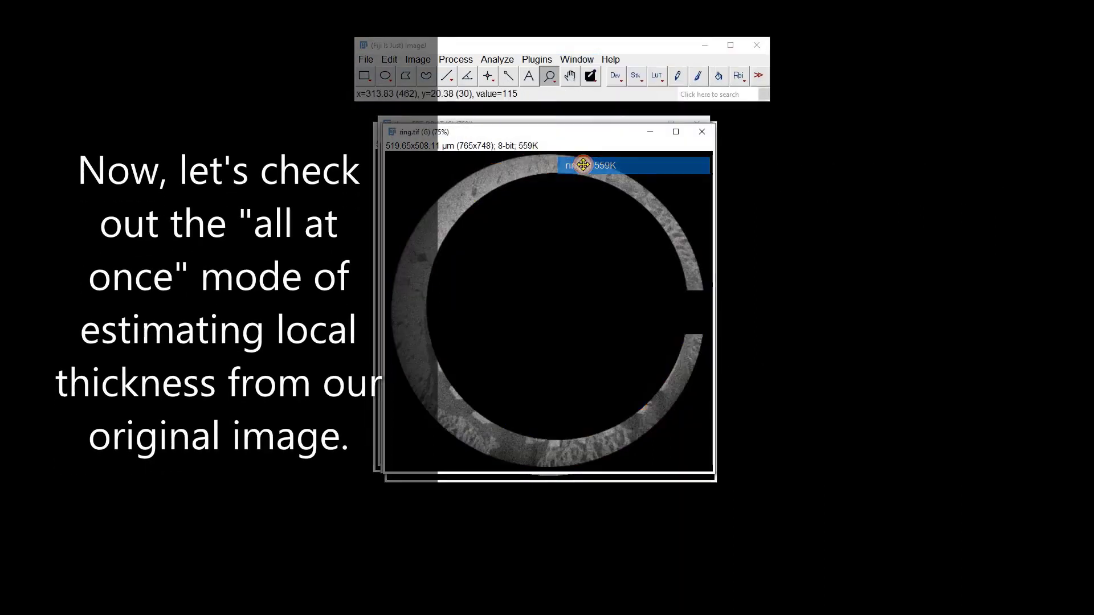
left_click(497, 60)
mouse_move(518, 406)
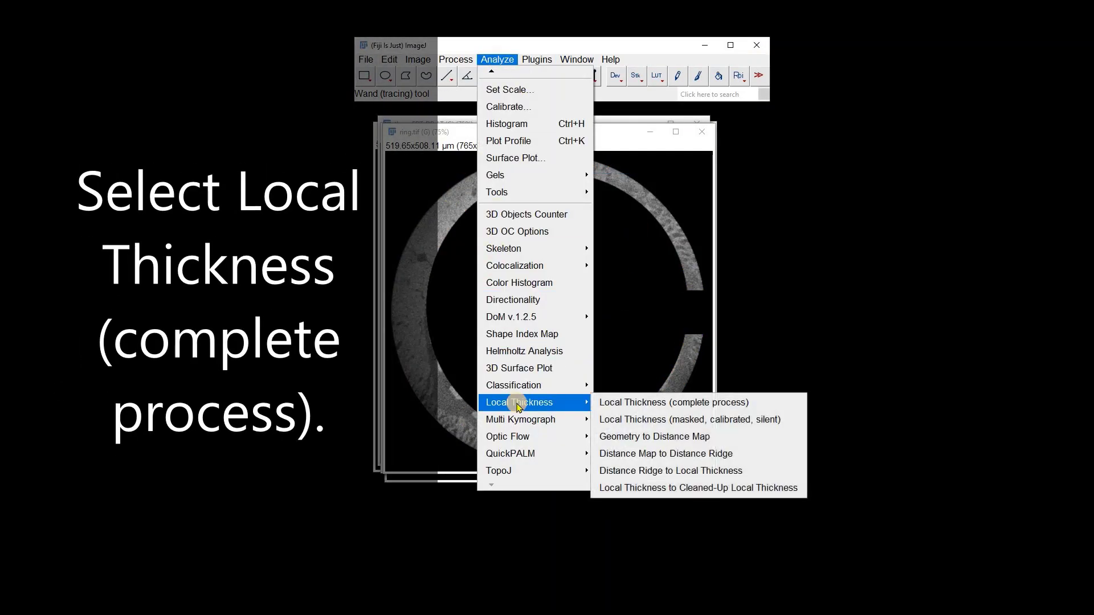
left_click(659, 404)
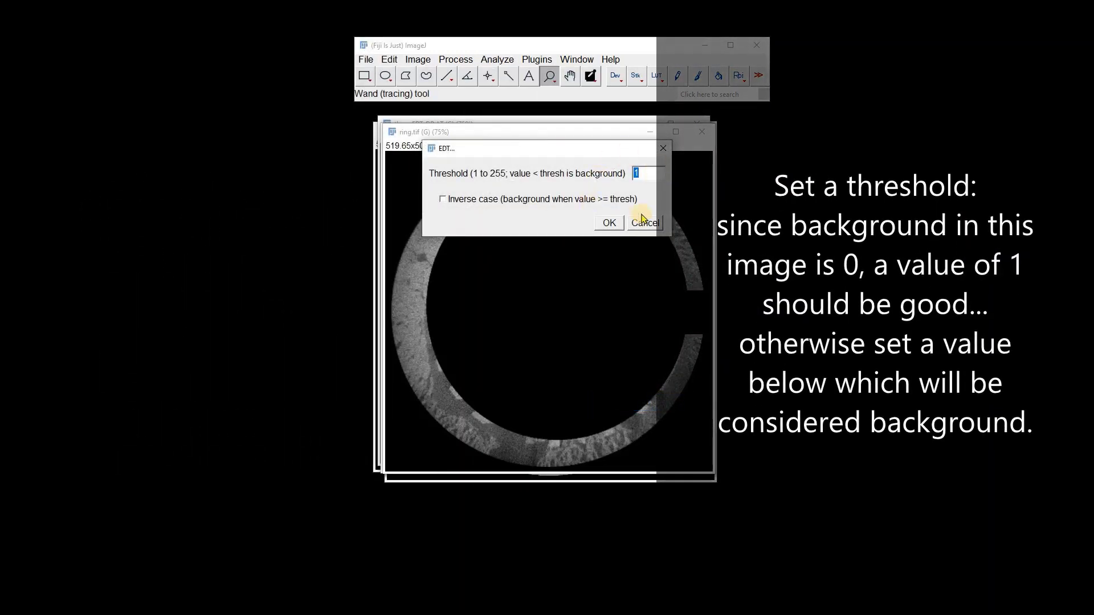
left_click(609, 223)
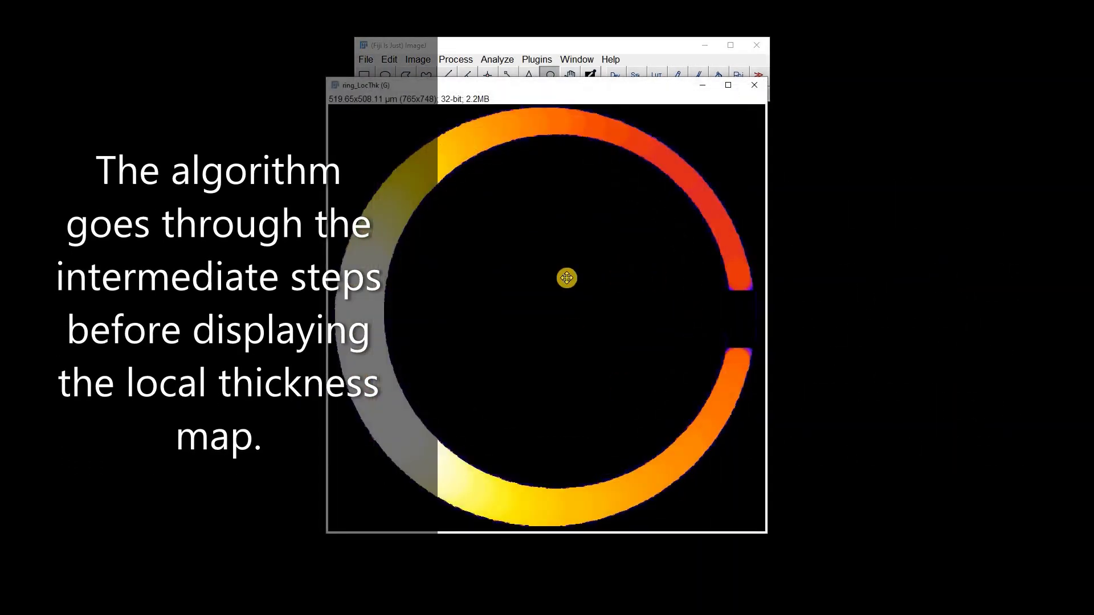
key("minus")
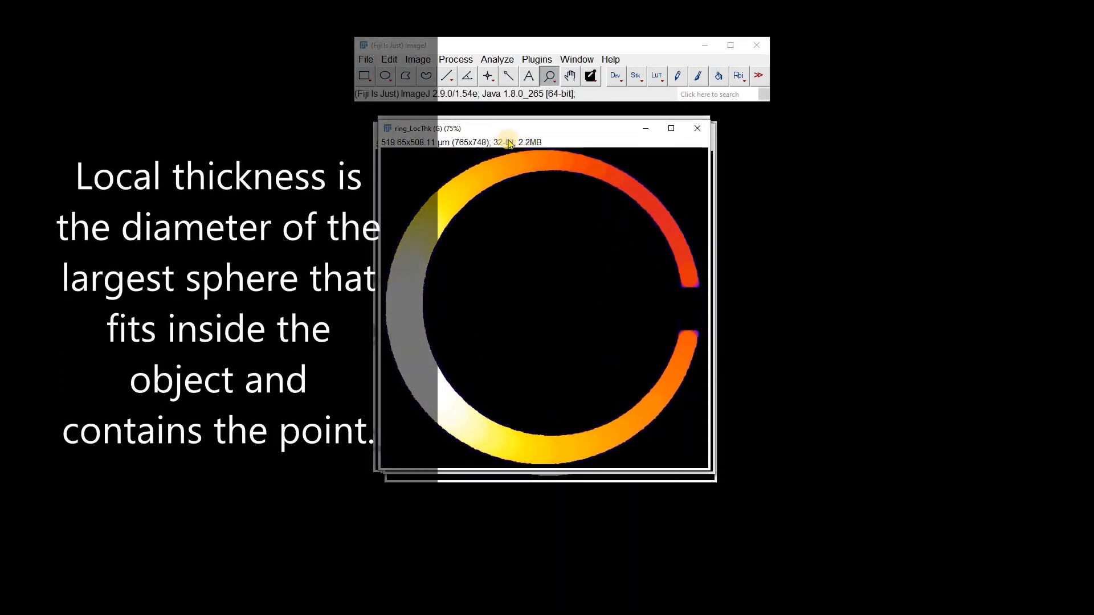
Step: Try an Upper Right calibration bar on the complete-process thickness map, with and without units and with the fill color set to None
left_click(497, 60)
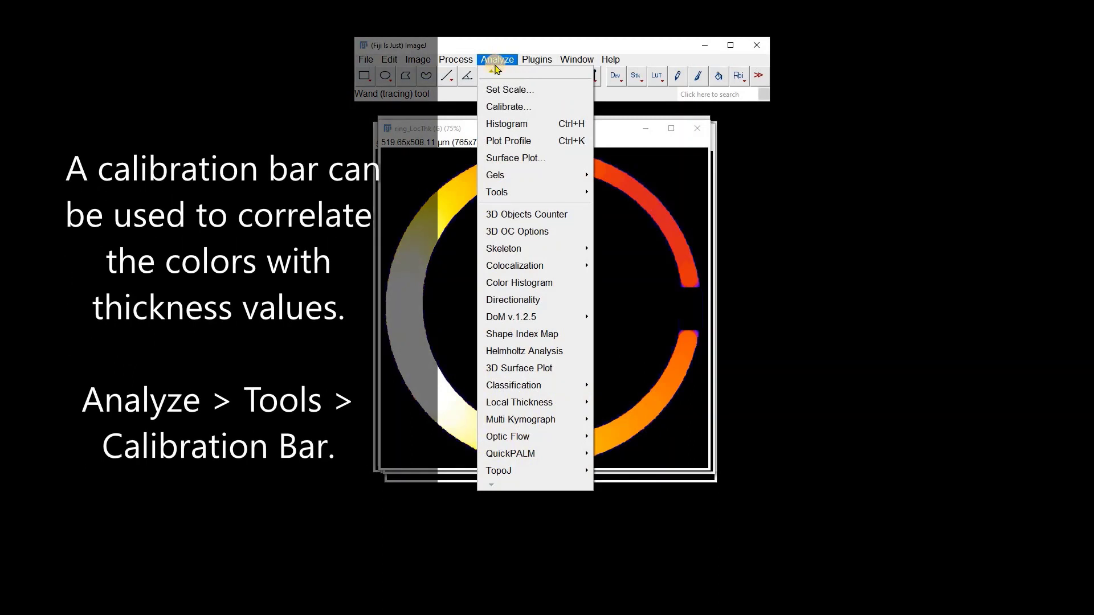
mouse_move(559, 192)
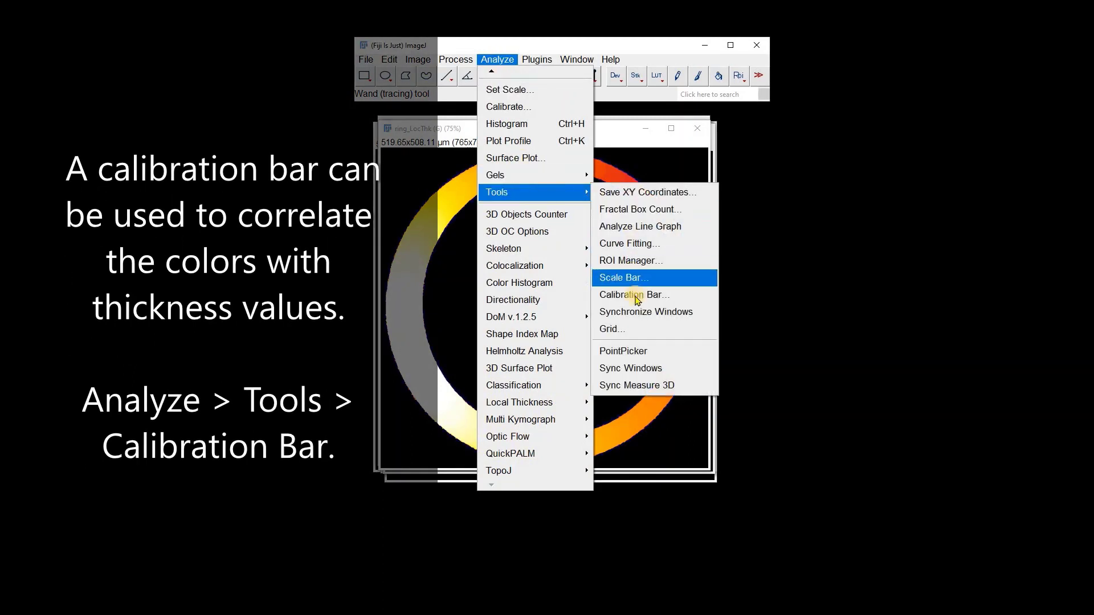
left_click(635, 295)
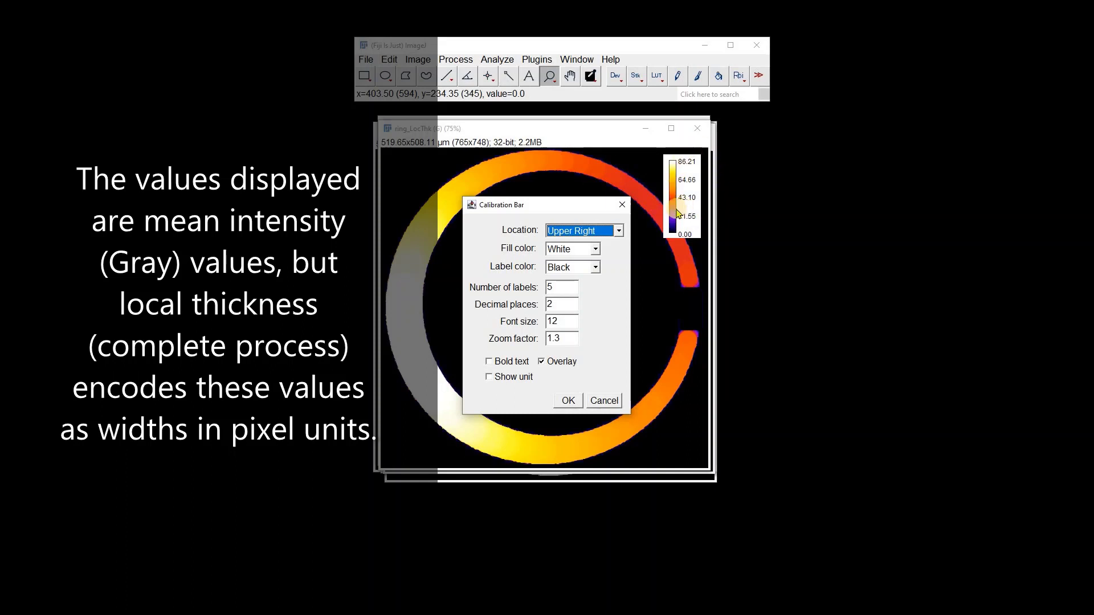
left_click(489, 377)
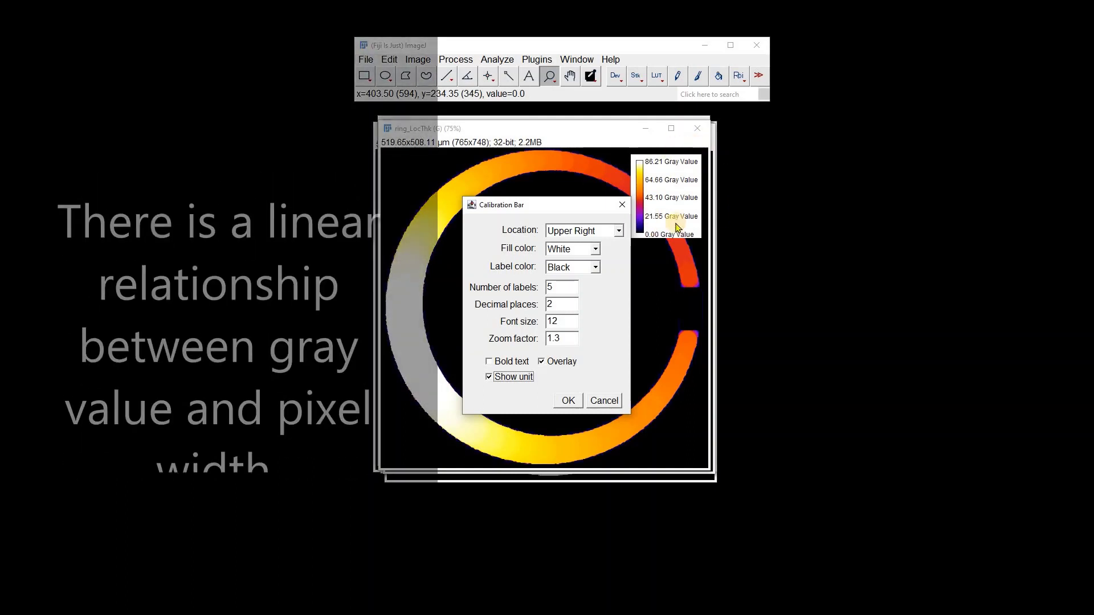
left_click(488, 377)
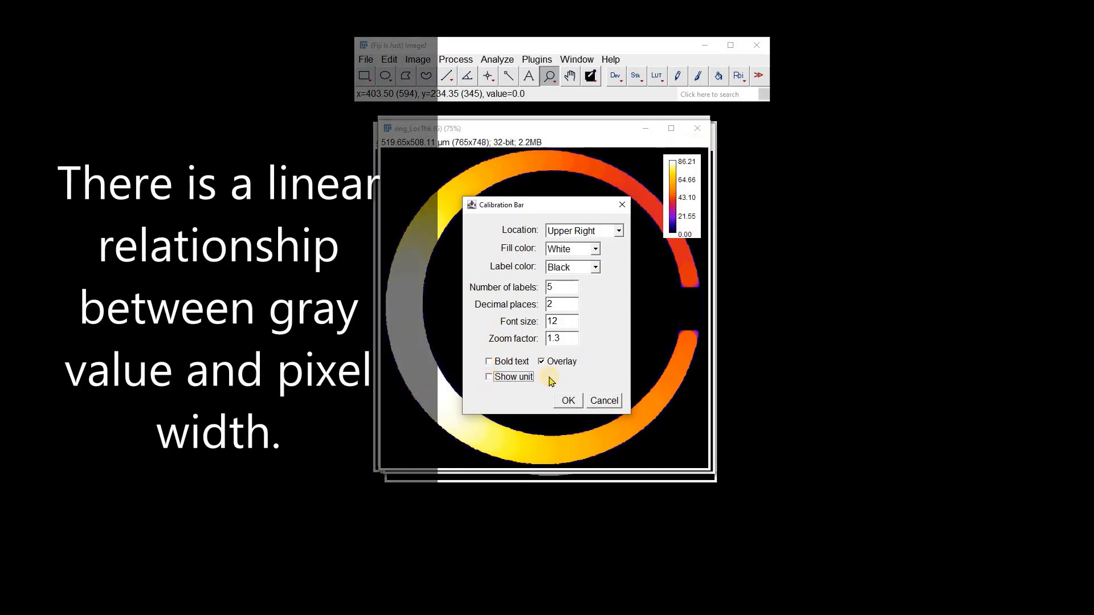
left_click(596, 250)
scroll(570, 319, "down", 1)
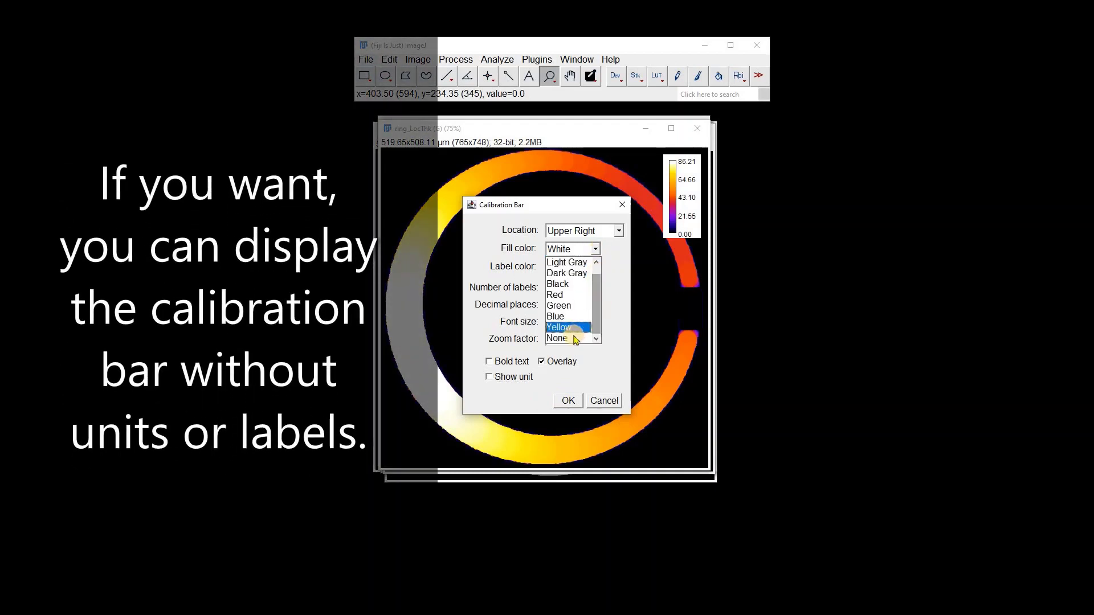
left_click(572, 338)
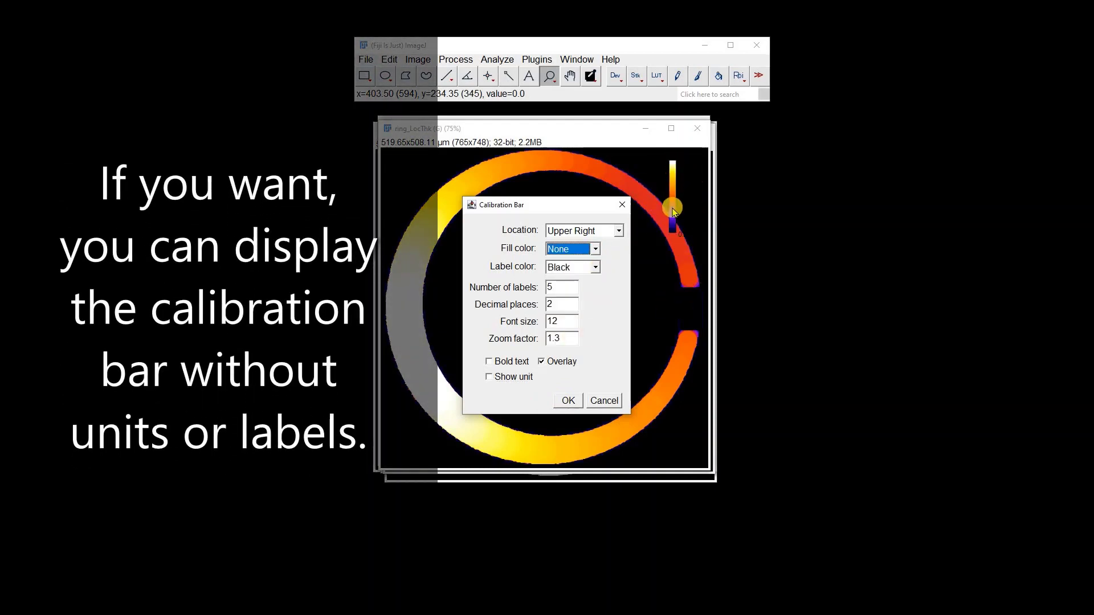
left_click(603, 401)
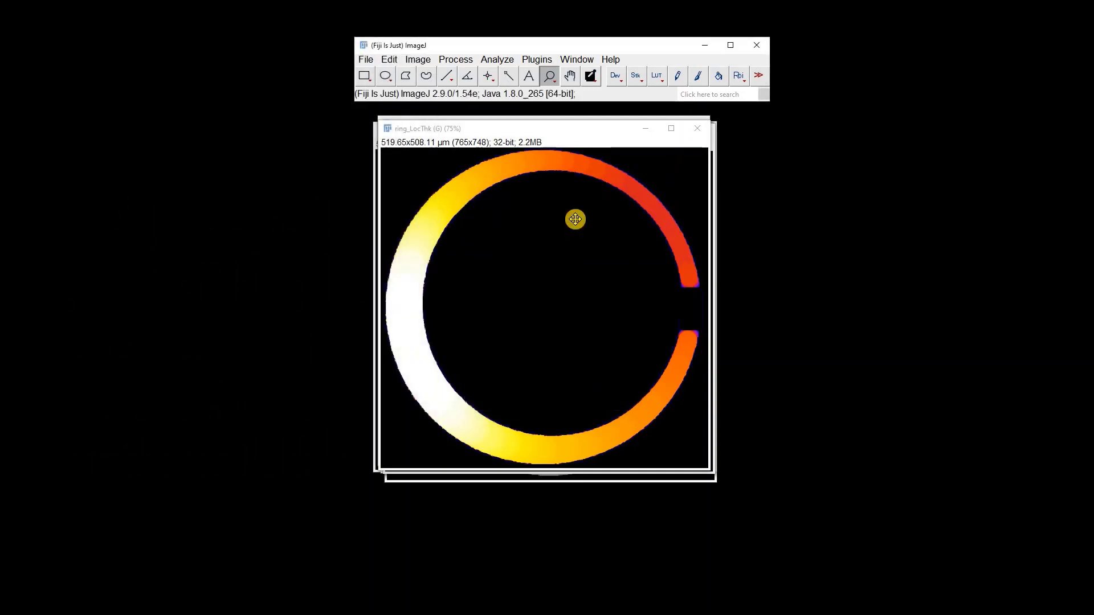
Step: Select the white ring in the thres mask image with the Wand tool
left_click(576, 59)
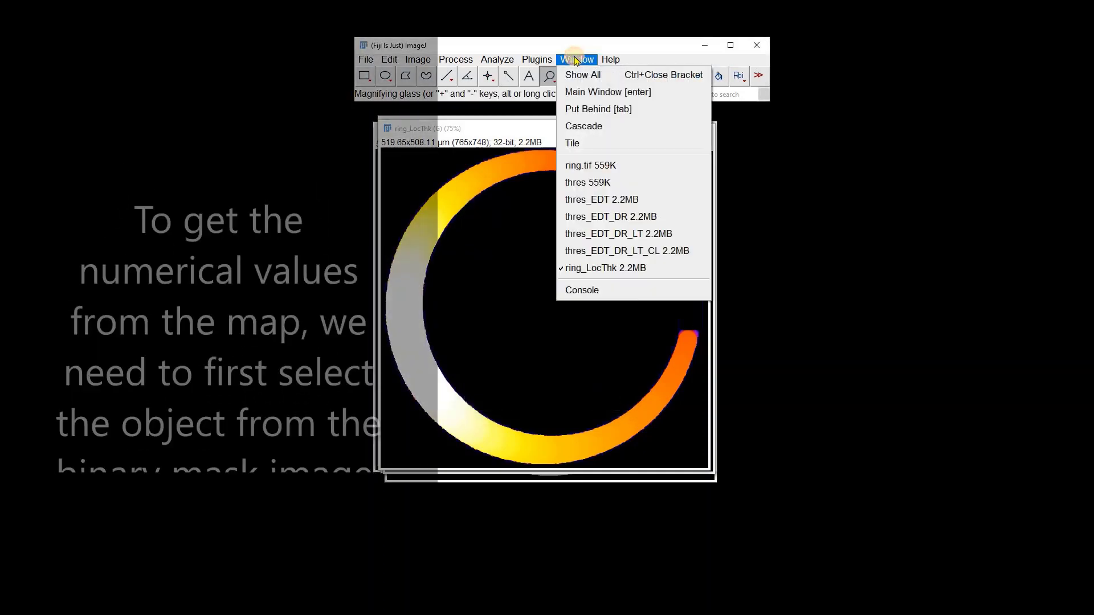
left_click(576, 187)
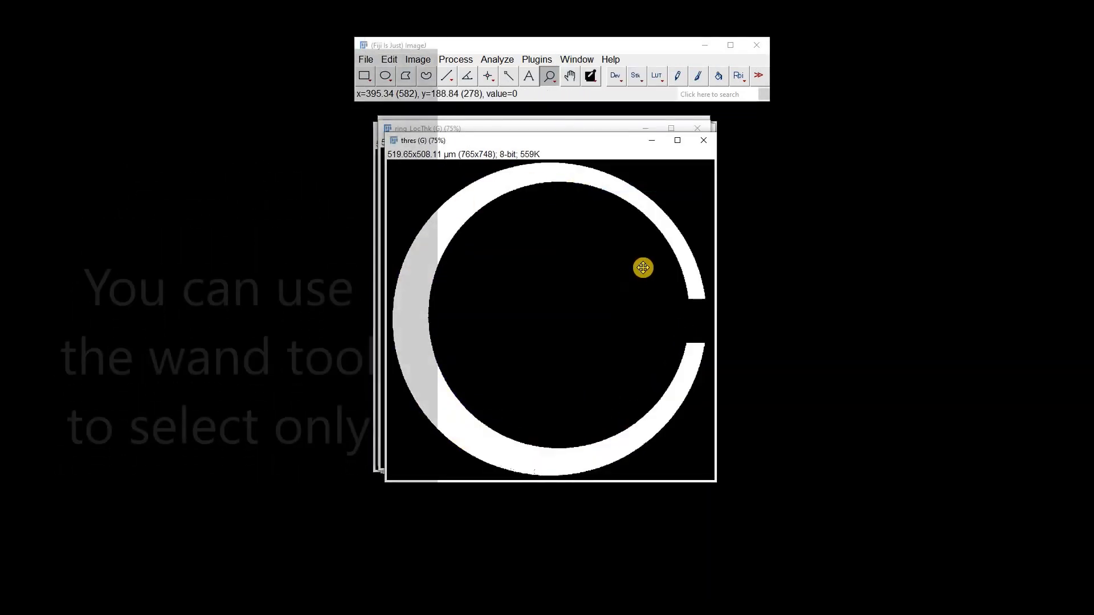
left_click(508, 78)
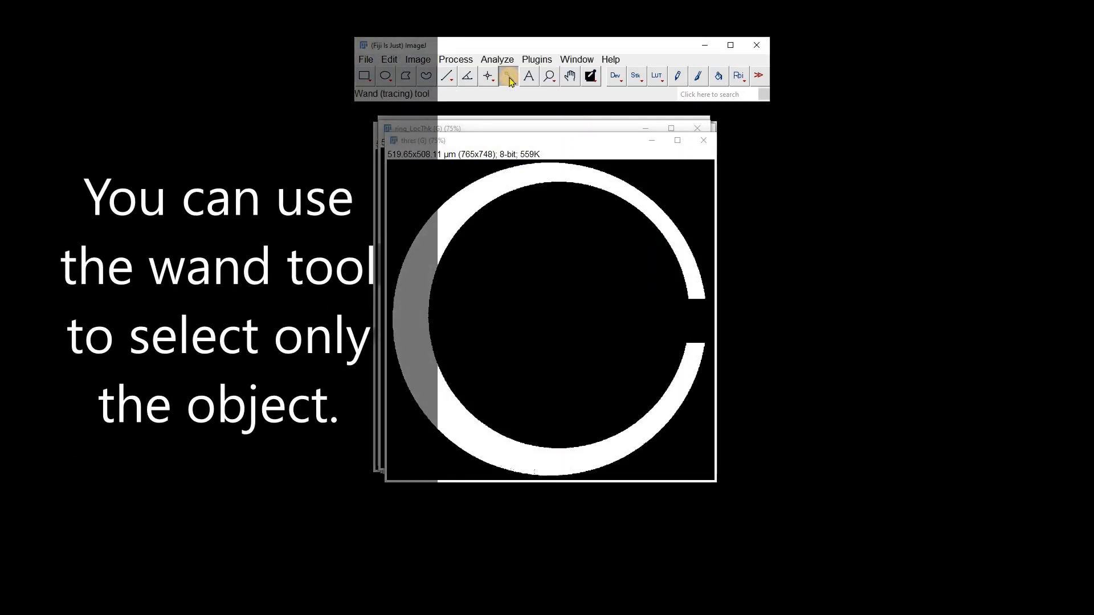
left_click(546, 184)
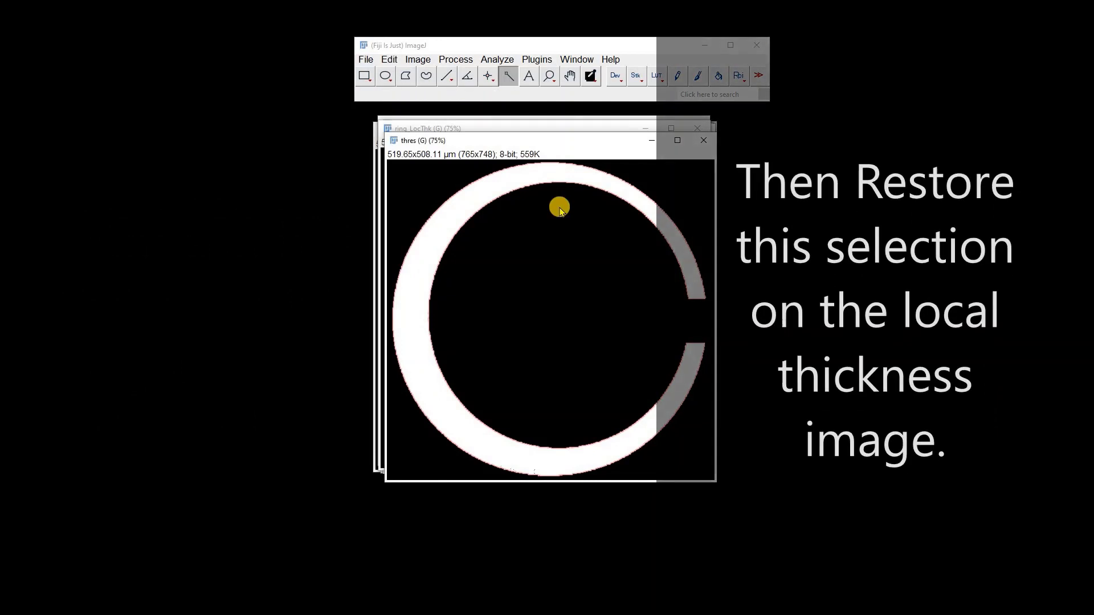
Step: Restore the ring selection on the ring_LocThk thickness map
left_click(509, 130)
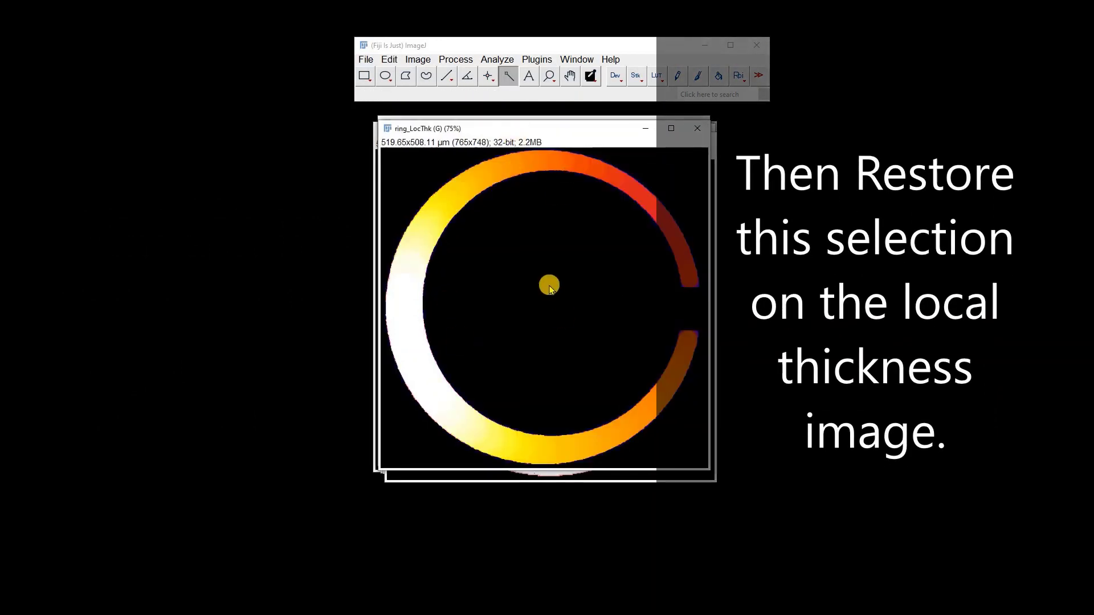
left_click(390, 61)
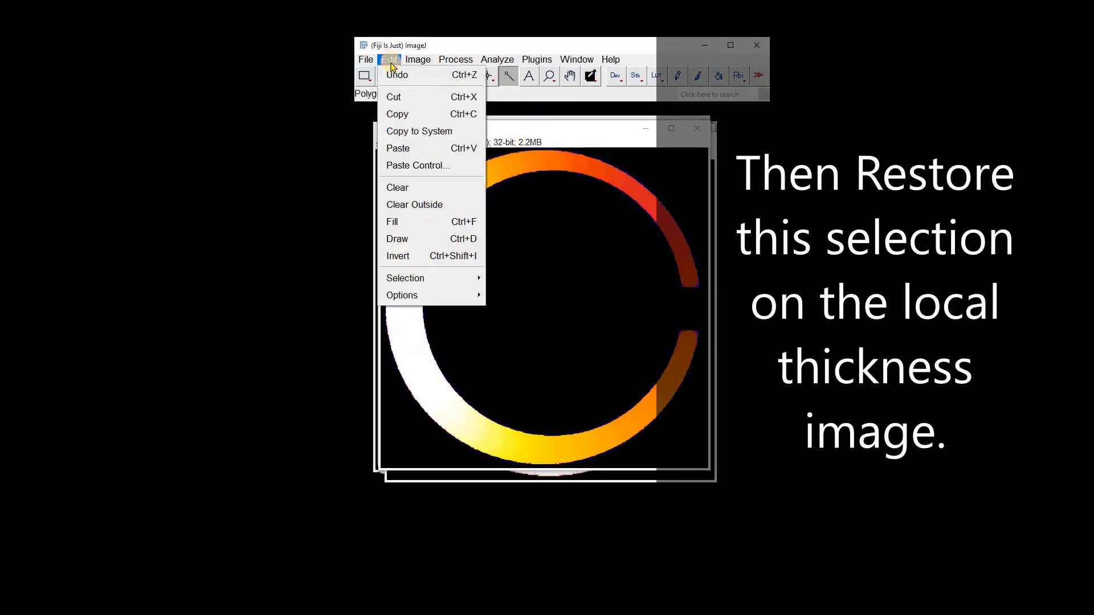
mouse_move(420, 277)
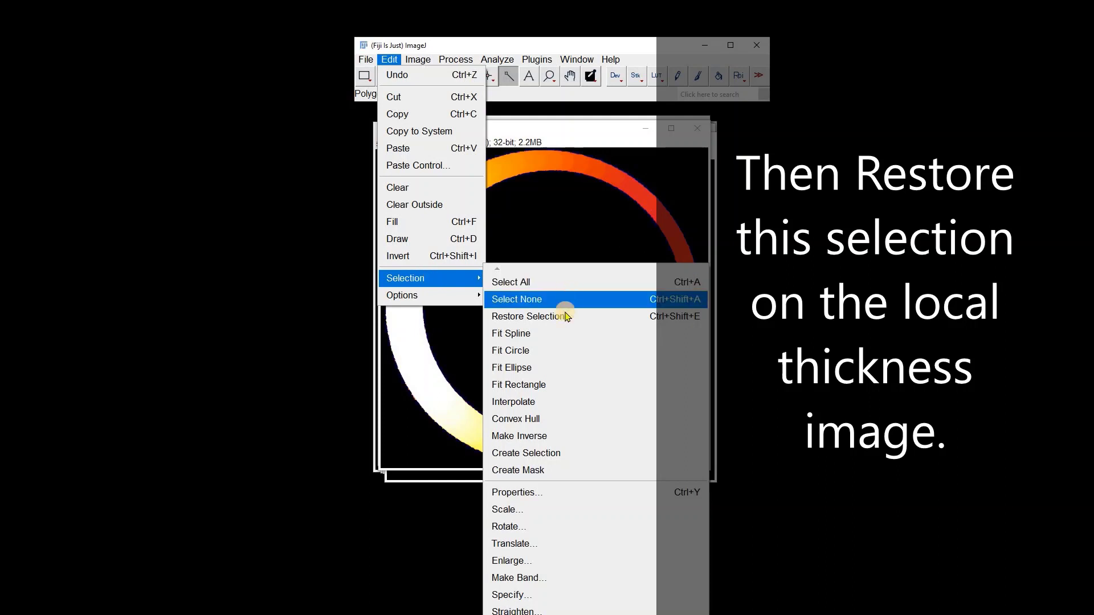
left_click(659, 317)
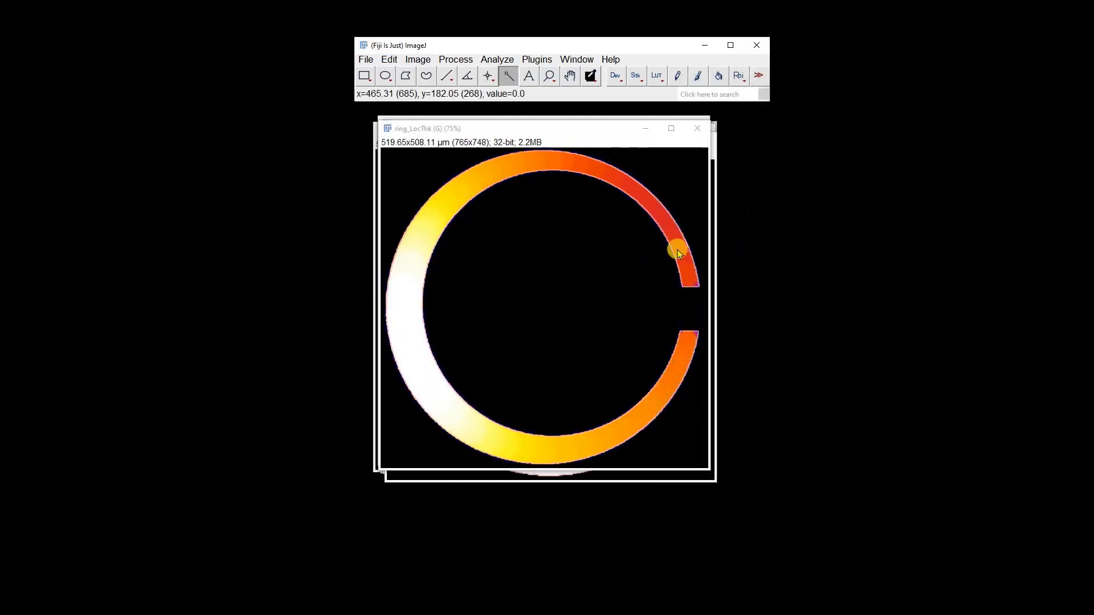
Step: Create a live histogram of the selected ring with 256 bins between 0.00 and 86.21, and place it beside the thickness map
left_click(499, 58)
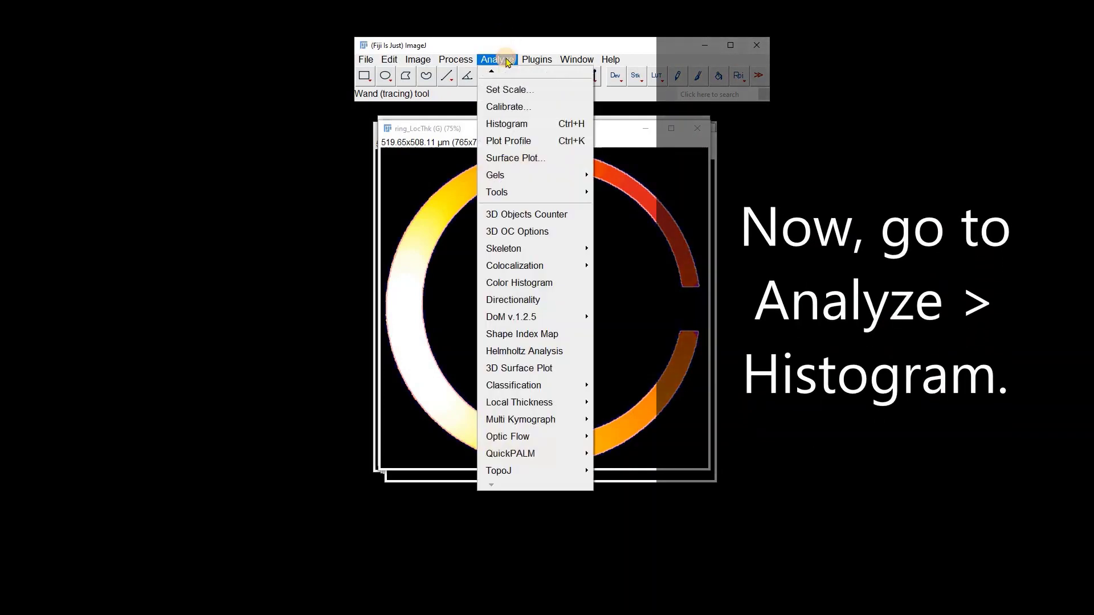
left_click(512, 123)
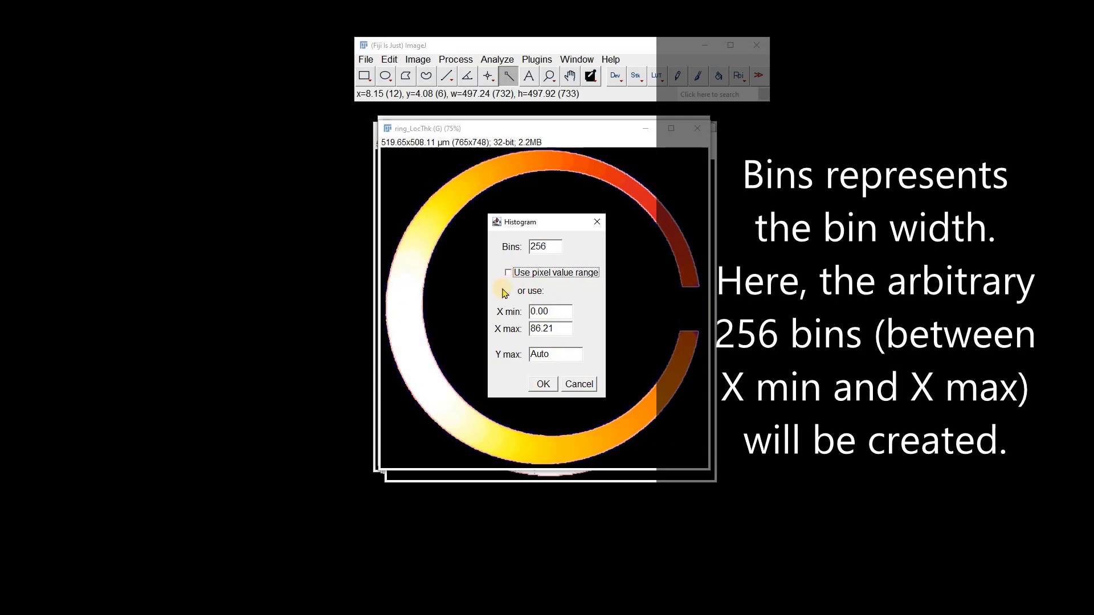
left_click(543, 384)
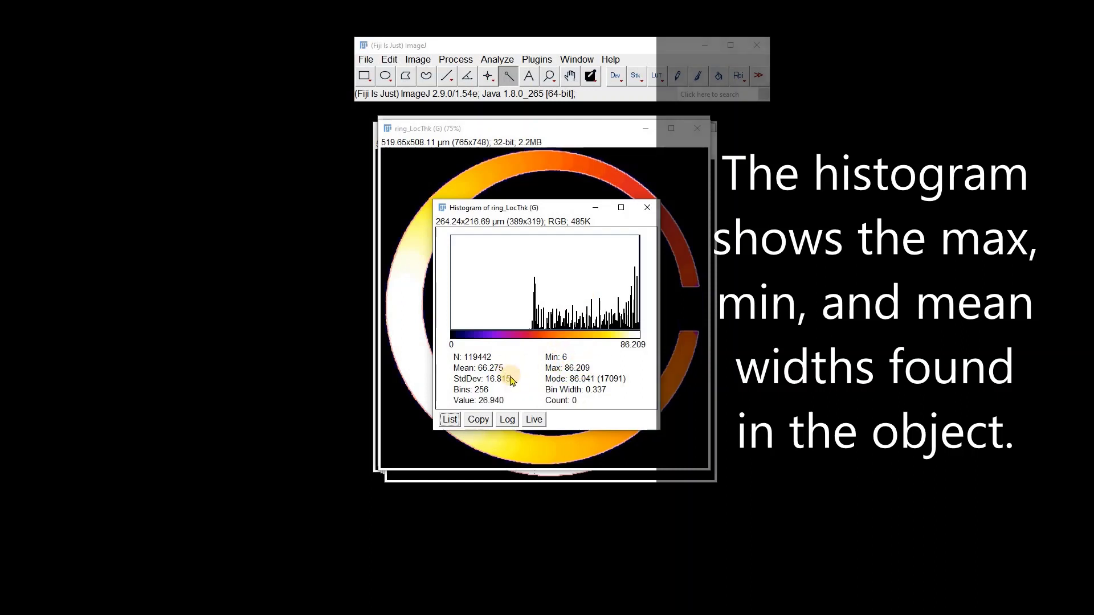
left_click(535, 419)
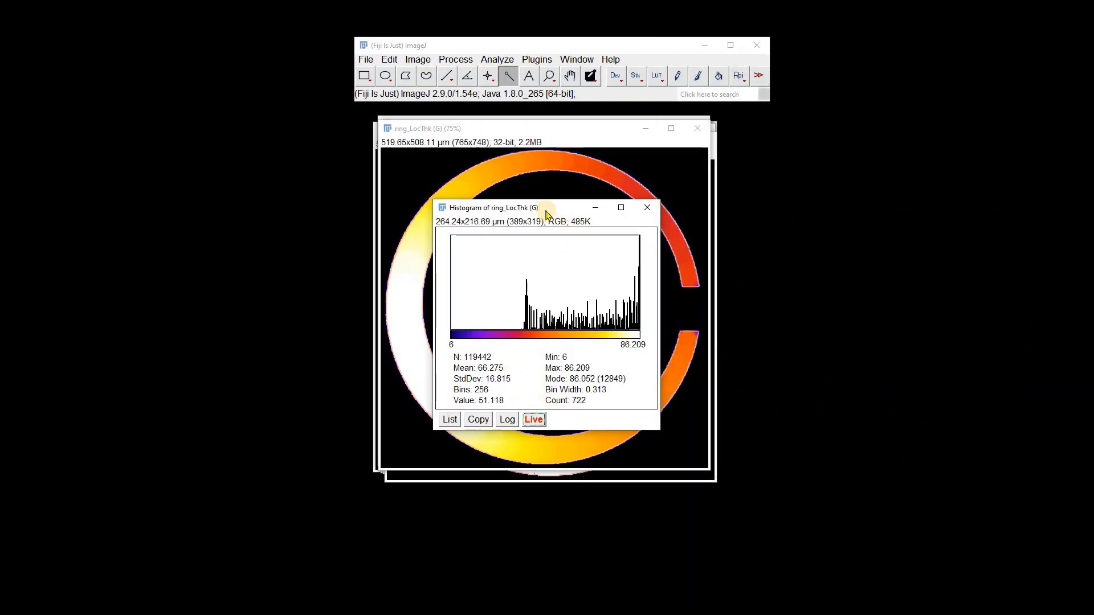
left_click_drag(546, 214, 843, 176)
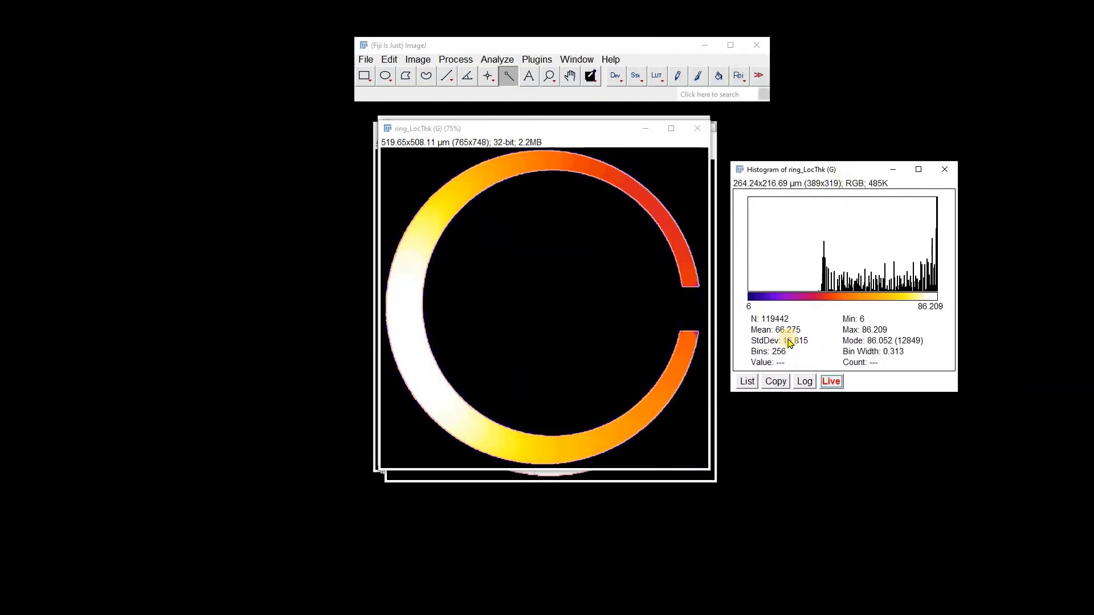
Step: List the histogram's bin starts and counts, and examine the table through to its last bin and its save options
left_click(747, 381)
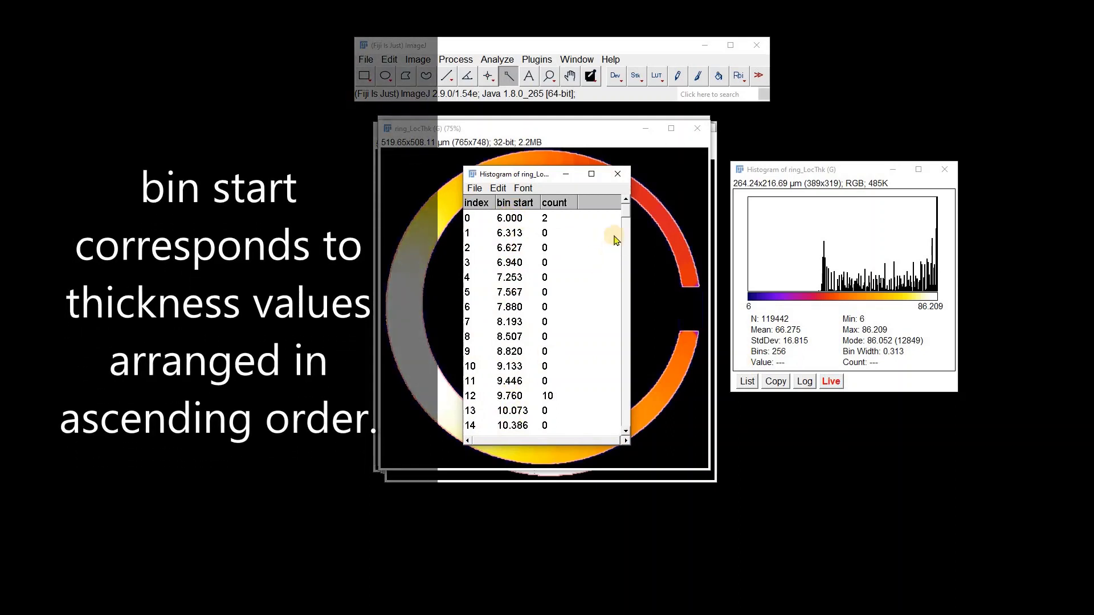
left_click_drag(625, 210, 614, 427)
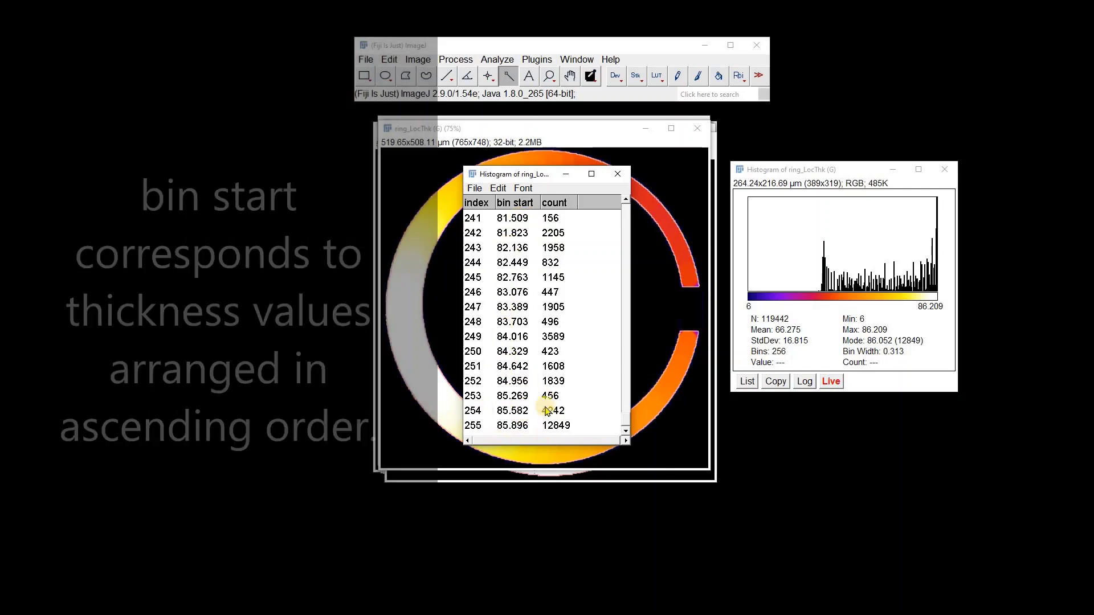
left_click(479, 191)
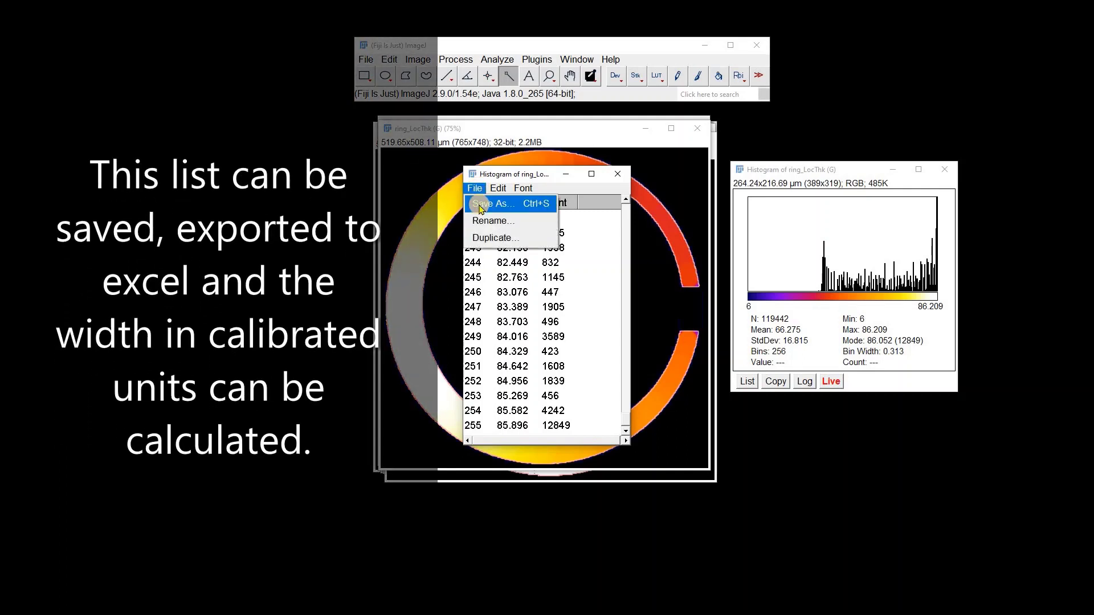
Step: Close the bin list and the histogram, and close all open ring images
left_click(620, 176)
left_click(621, 177)
left_click(945, 169)
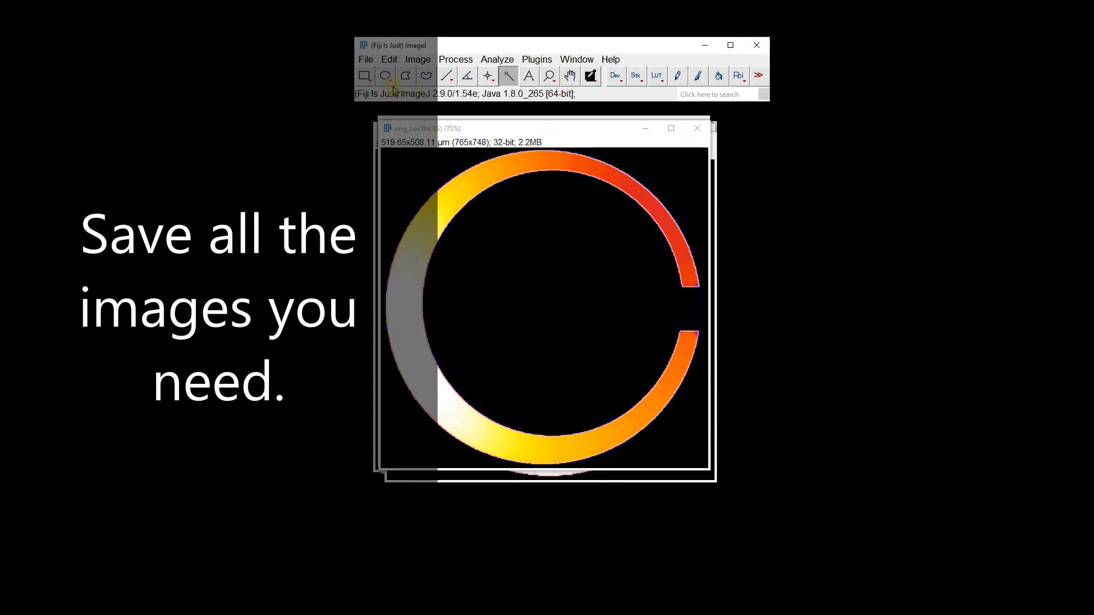
left_click(367, 59)
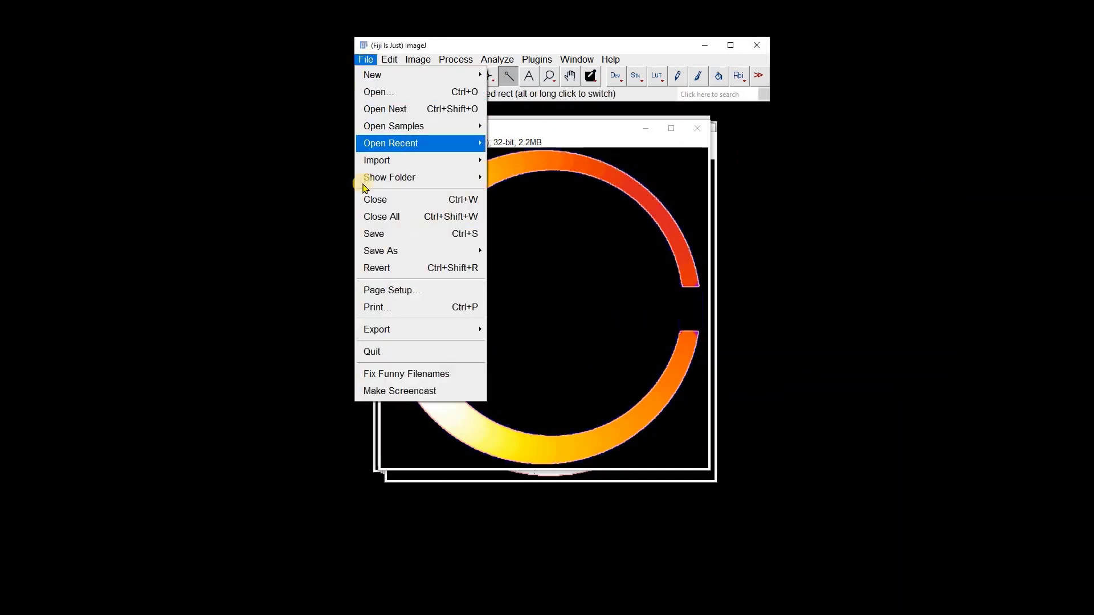
left_click(373, 215)
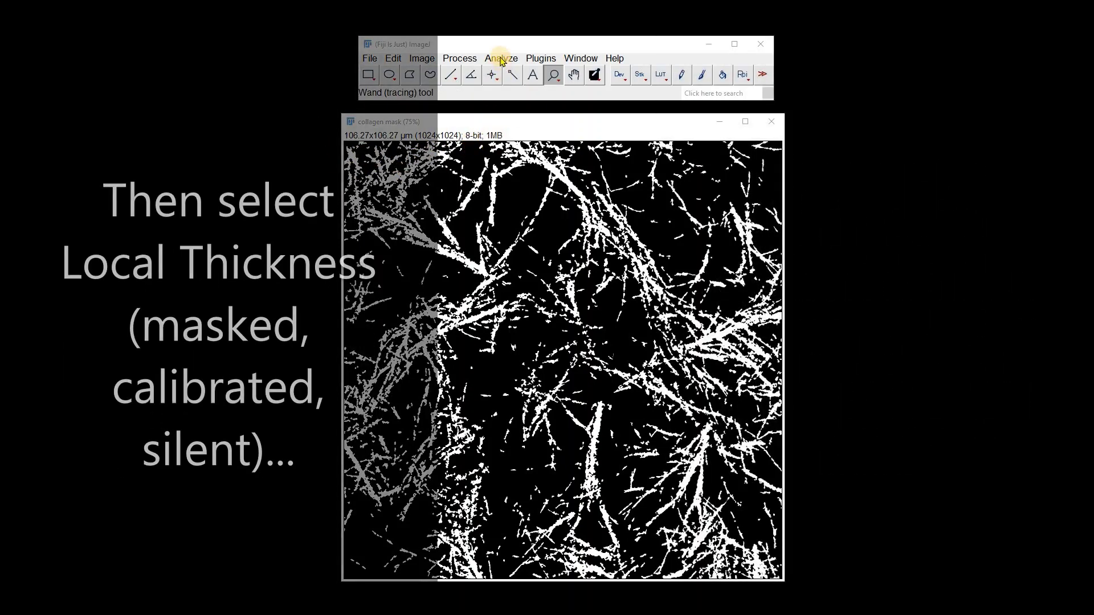
Step: Run Local Thickness (masked, calibrated, silent) on the collagen mask image and place the resulting map over the mask
left_click(500, 58)
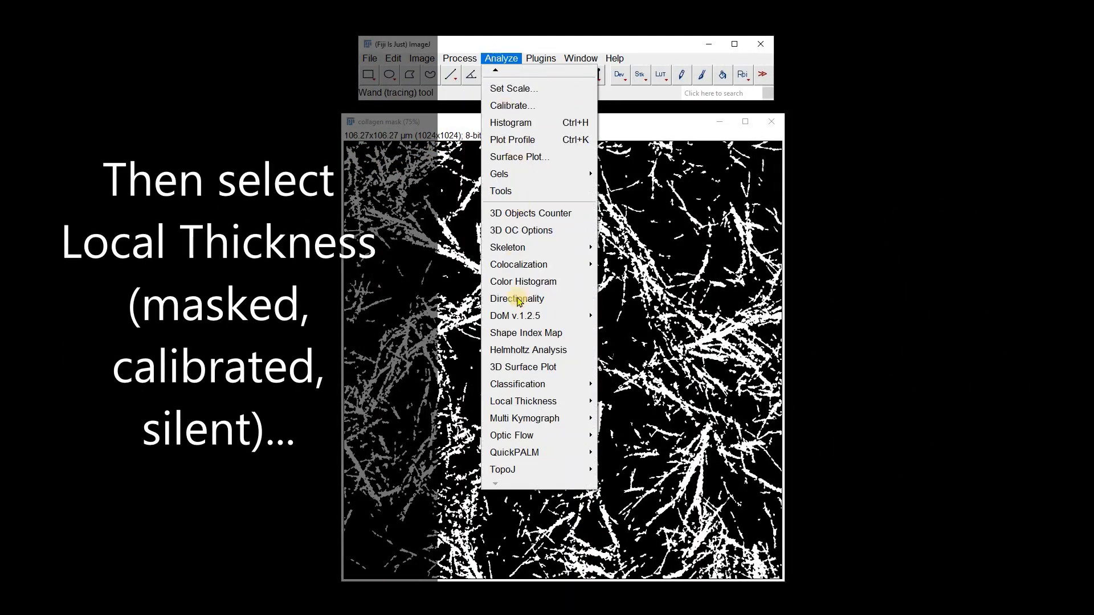
mouse_move(538, 401)
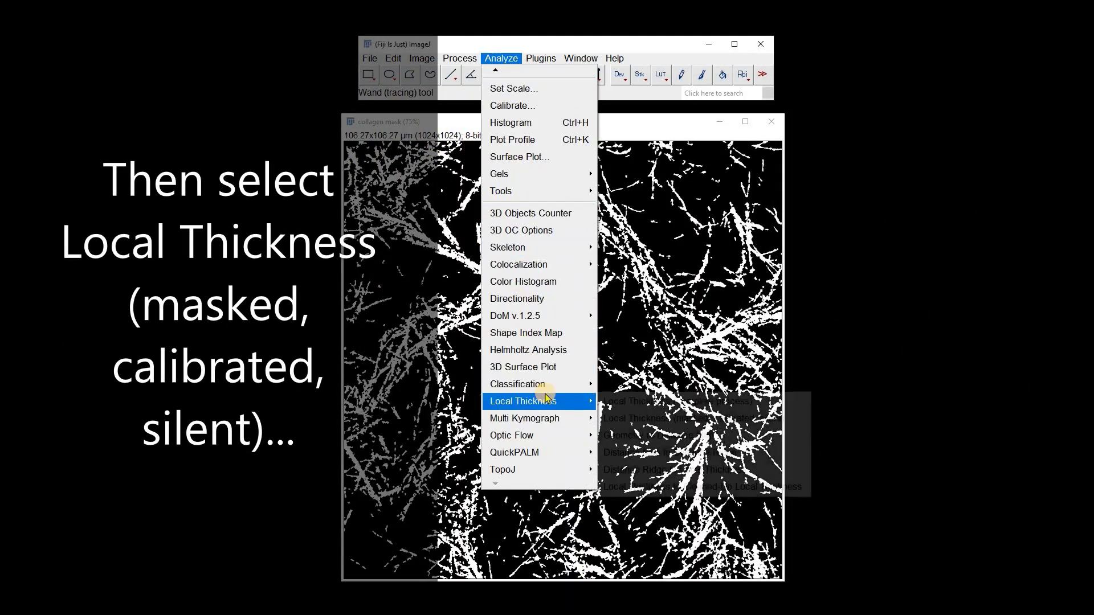
left_click(652, 419)
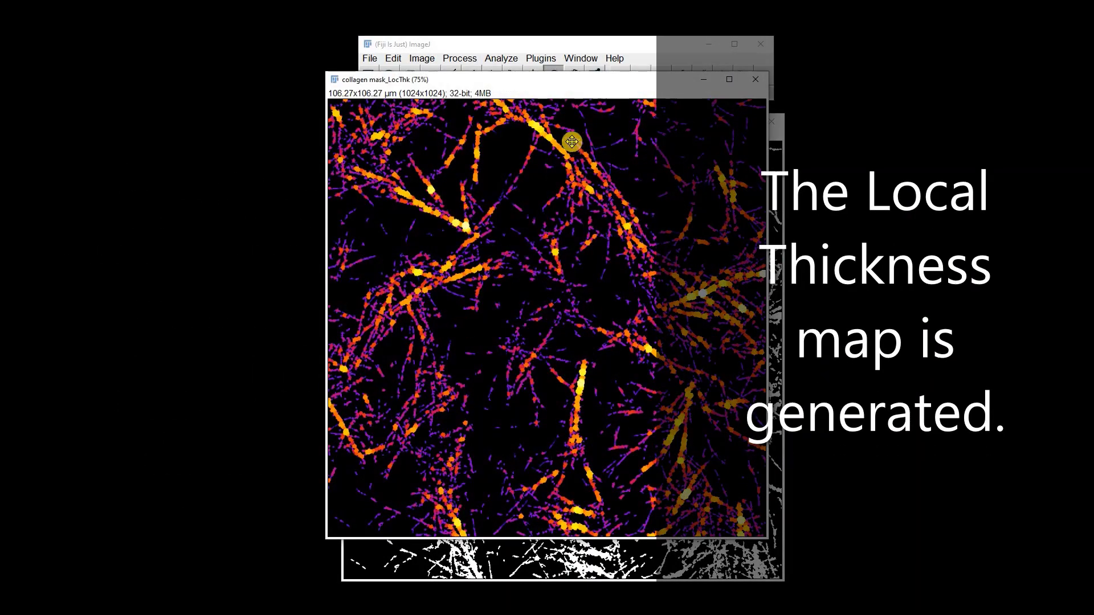
left_click_drag(546, 86, 562, 127)
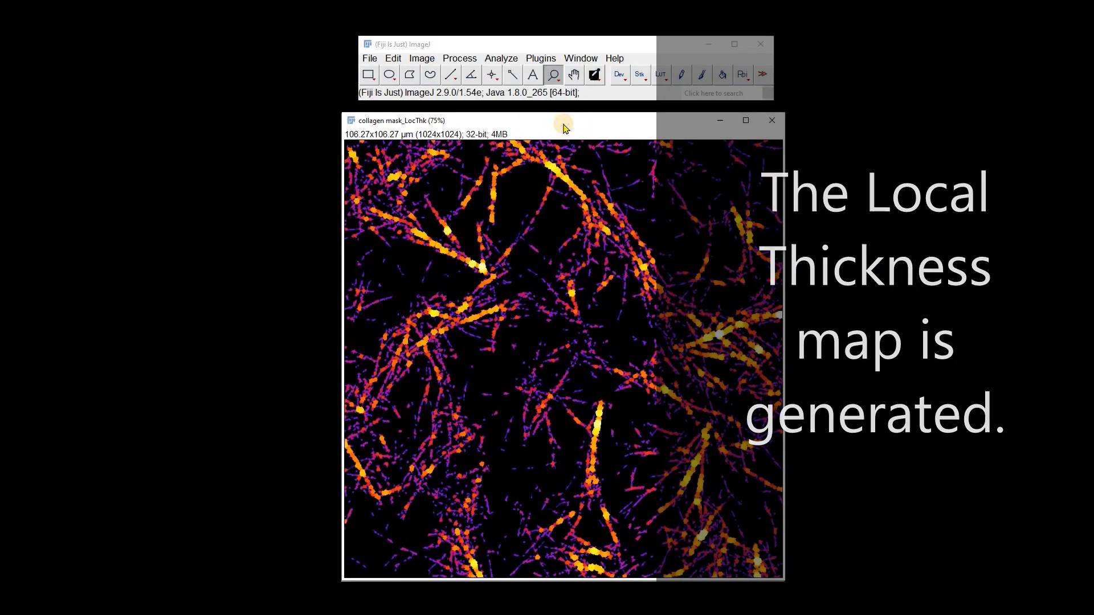
Step: Add an Upper Right overlay calibration bar to the collagen map with white fill, black labels, 5 labels, 1 decimal place, font size 12 and zoom 1.3
left_click(500, 58)
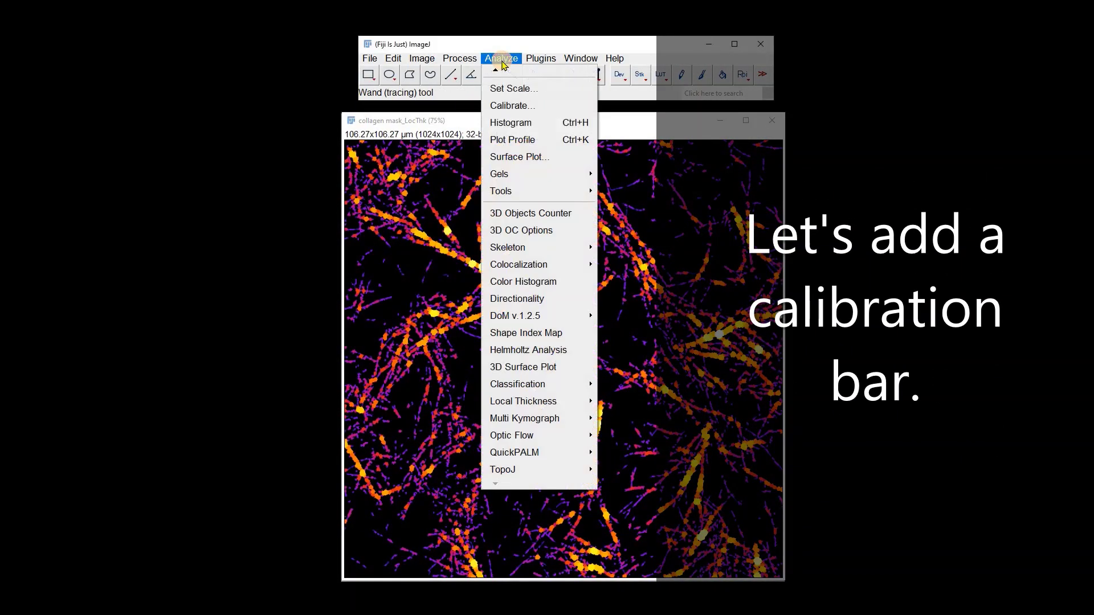
mouse_move(542, 192)
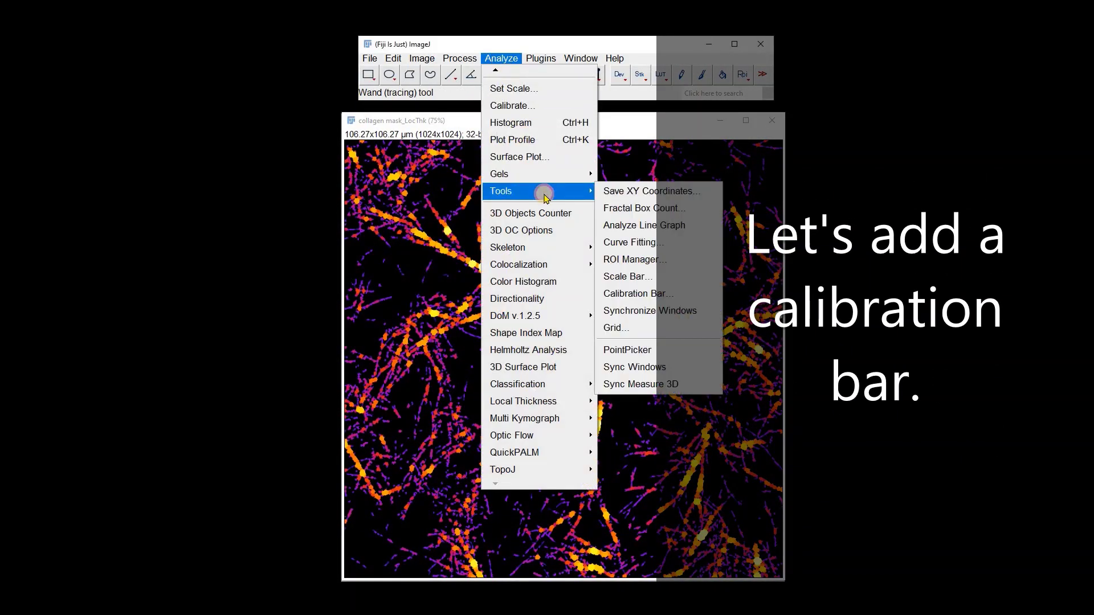
left_click(644, 290)
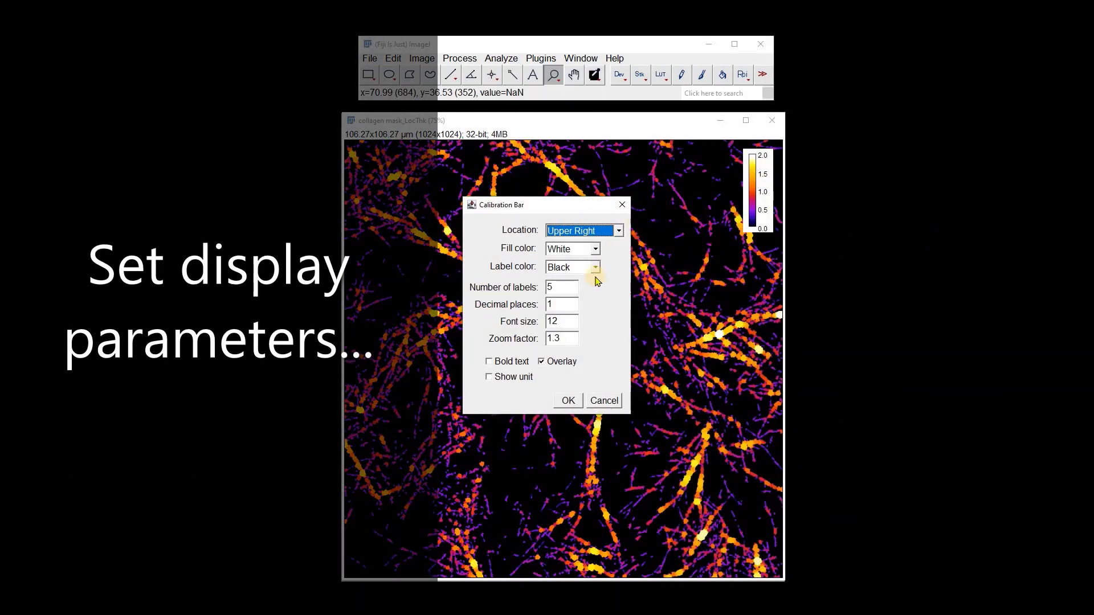
left_click(561, 404)
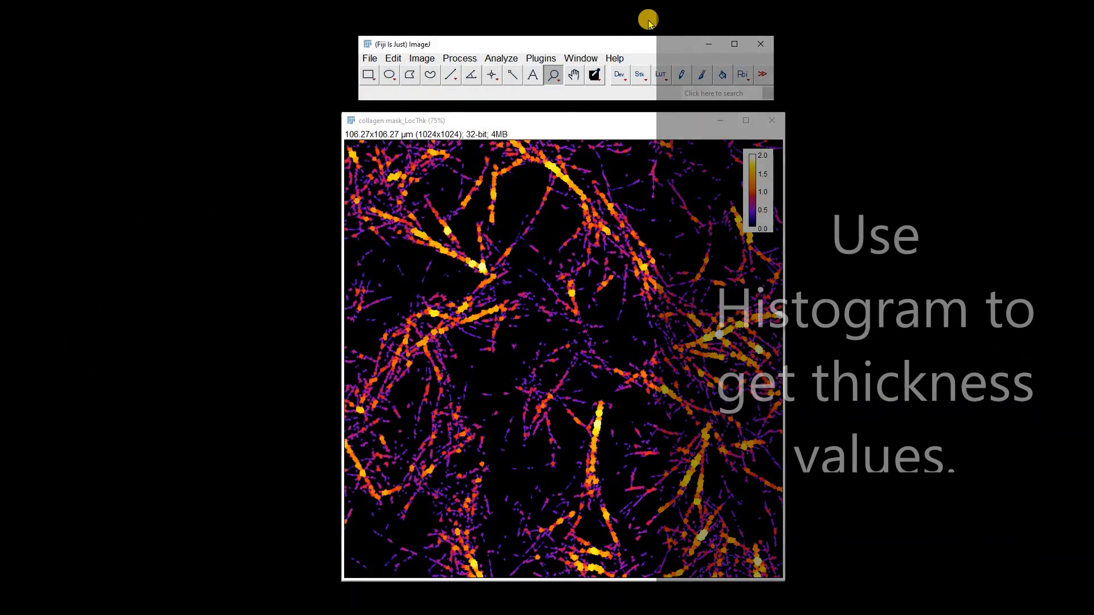
Step: Create a histogram of the collagen thickness map with 256 bins over the pixel value range, and place it beside the map
left_click(501, 59)
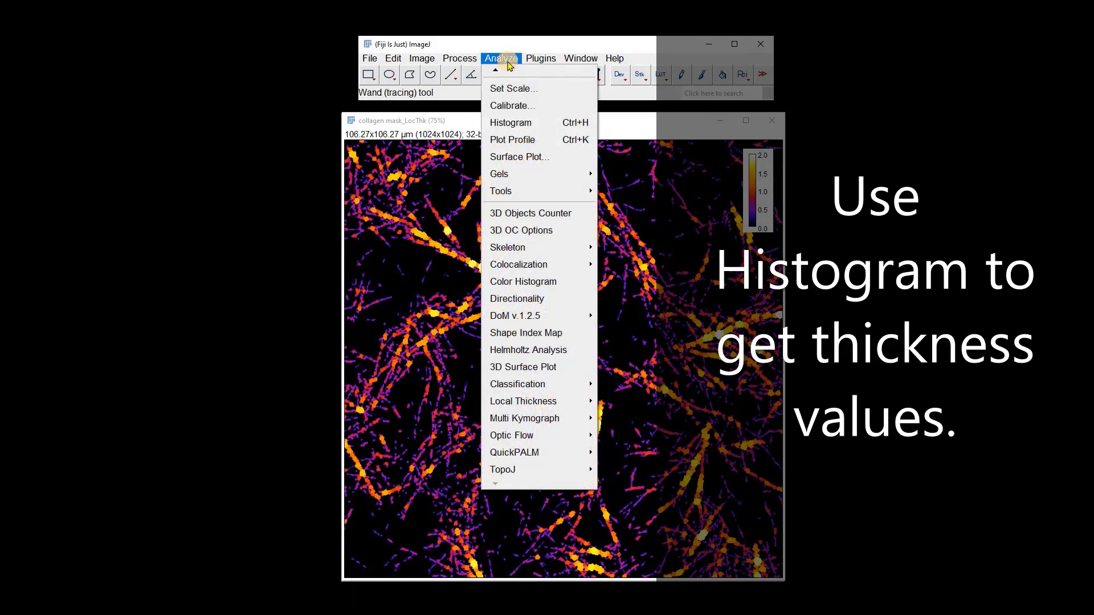
left_click(510, 122)
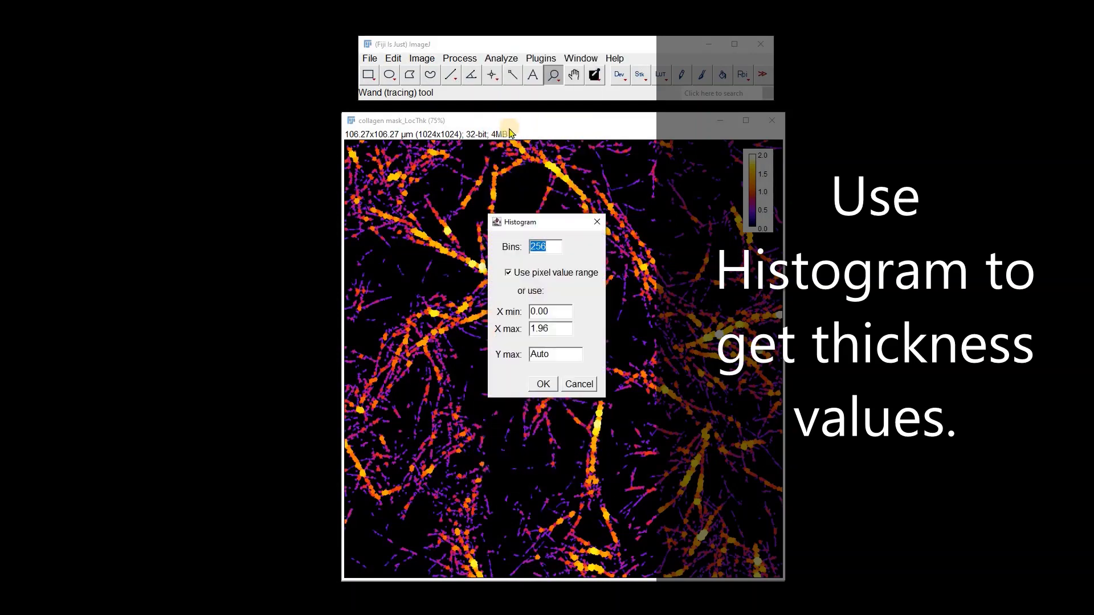
left_click(541, 384)
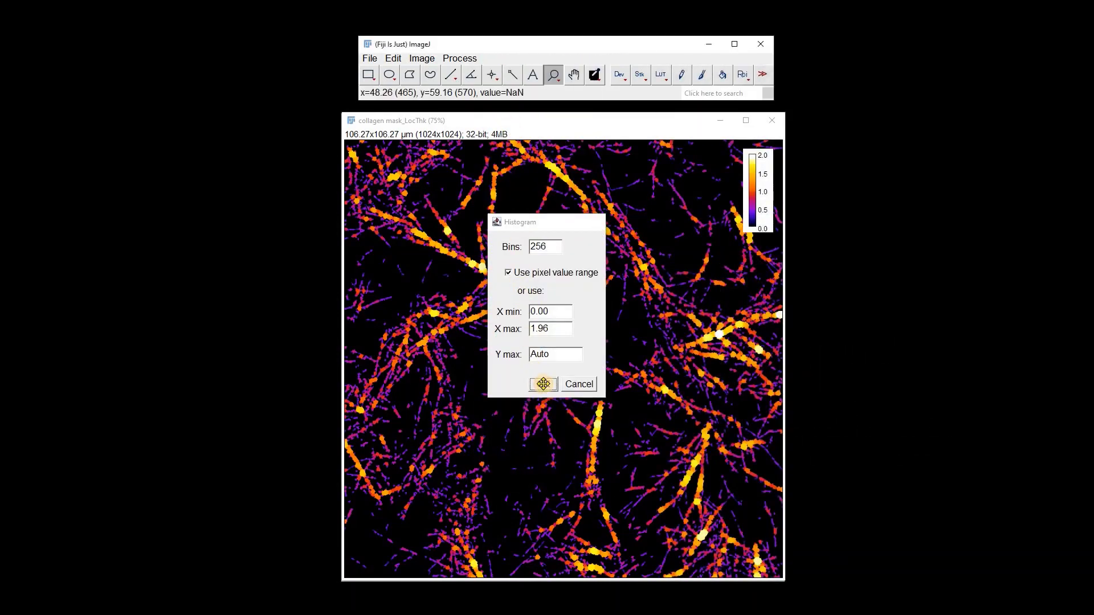
left_click_drag(551, 215, 920, 156)
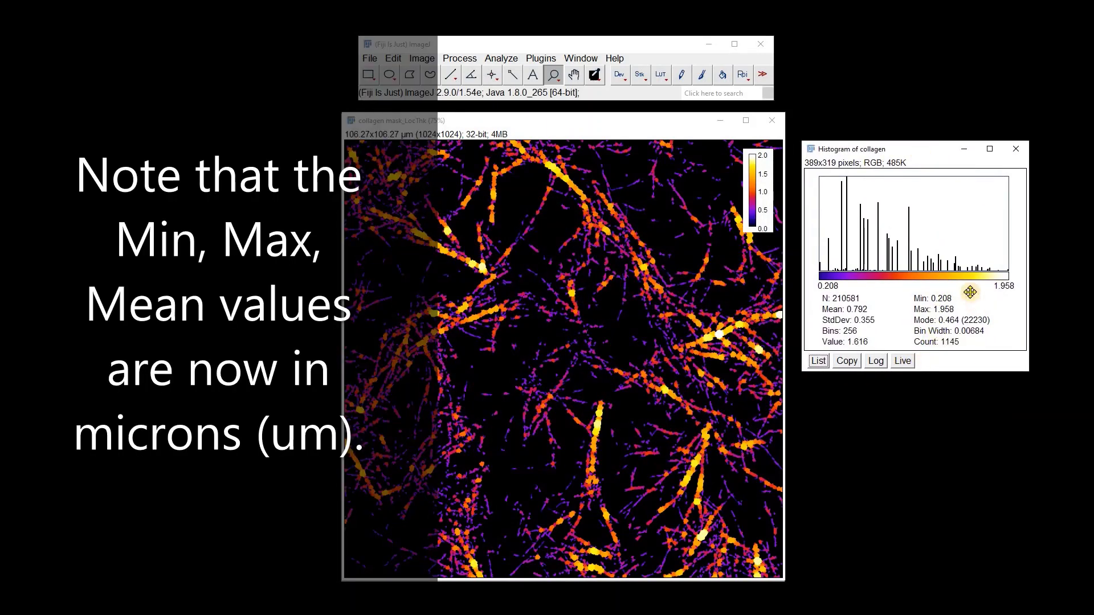
Step: Measure two areas of the collagen map in the live histogram with a circular selection about 7 µm across, and clear the selection
left_click(903, 367)
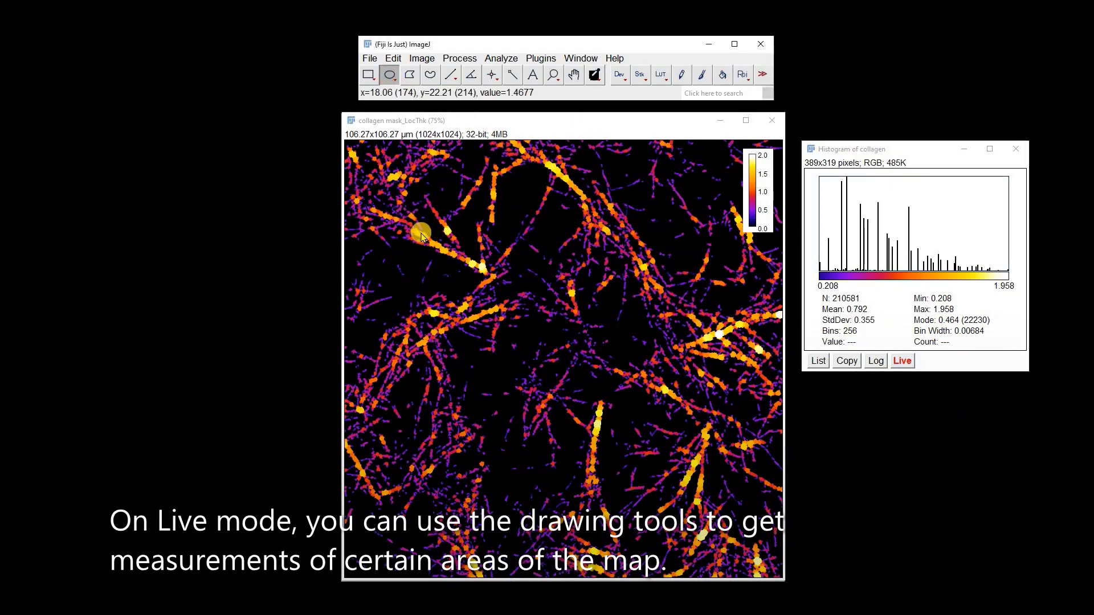
left_click_drag(425, 234, 456, 266)
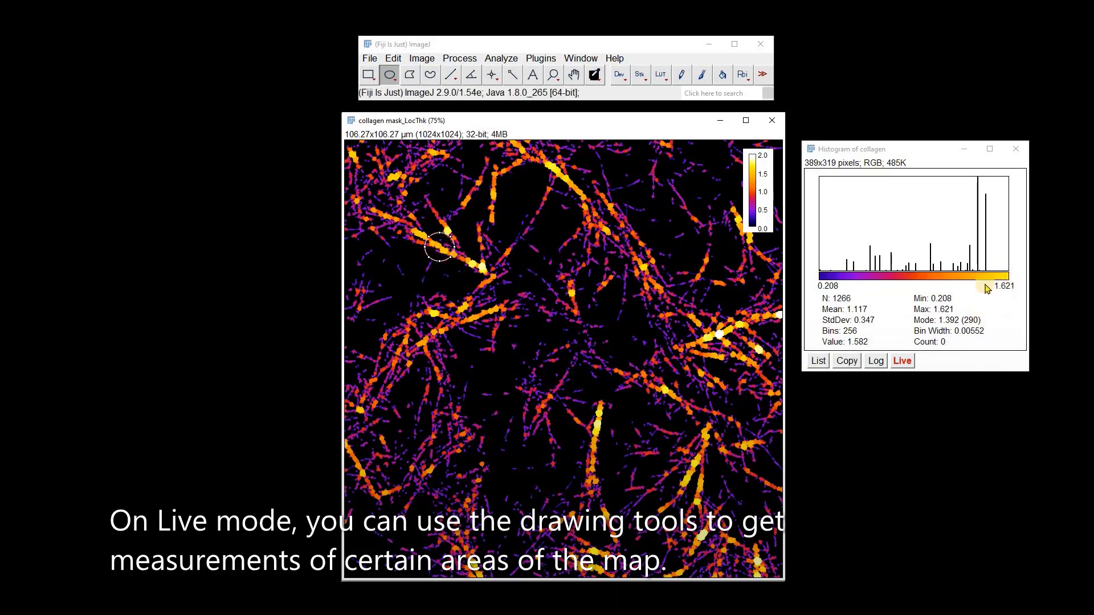
left_click_drag(444, 252, 441, 377)
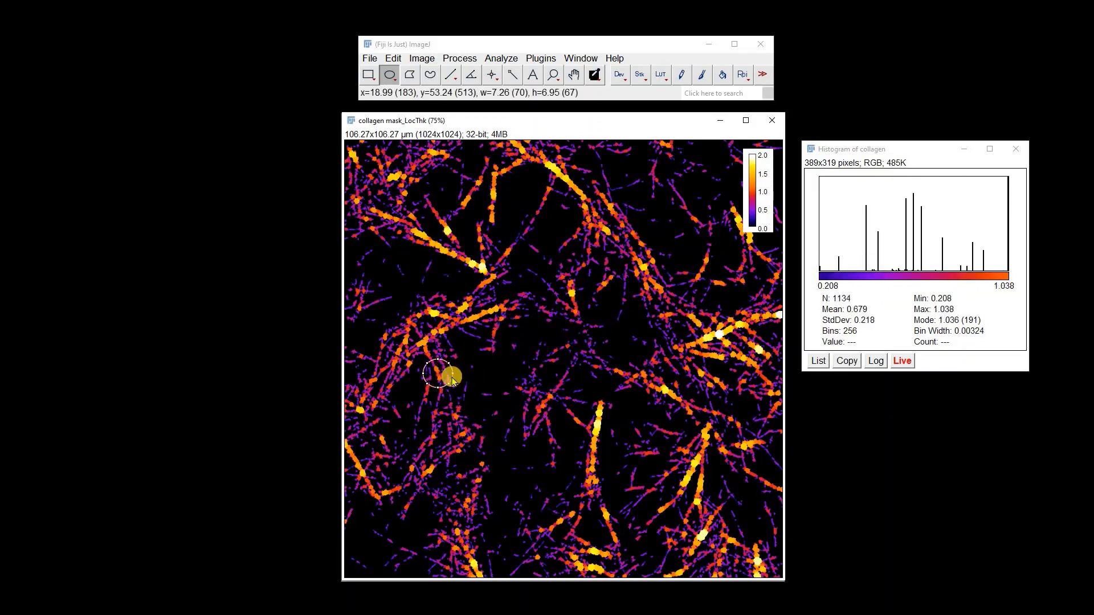
left_click(521, 367)
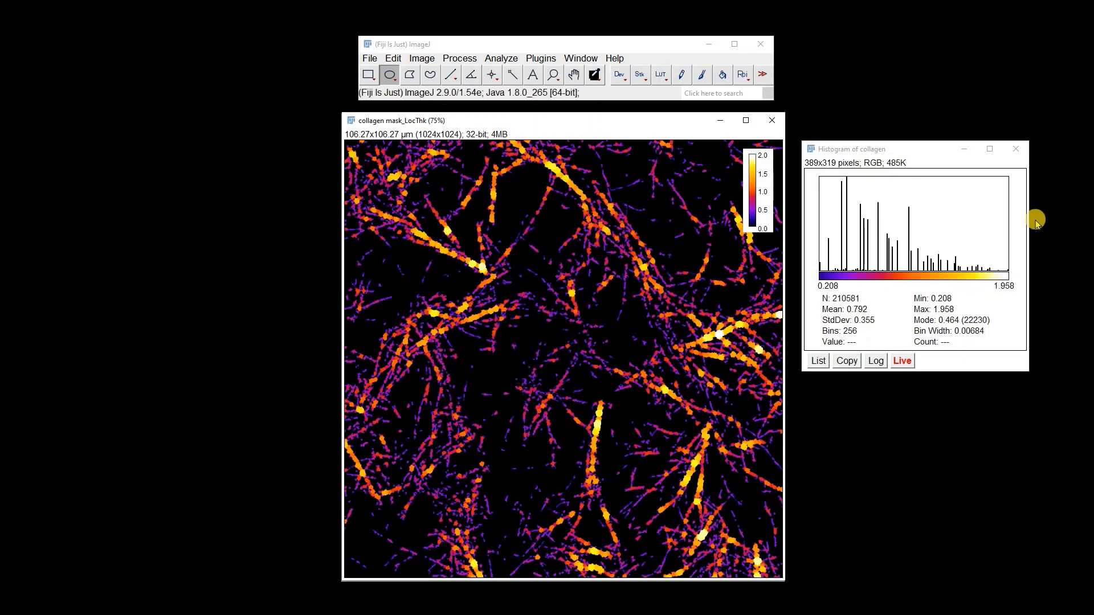
Step: Close the histogram and calibrate the collagen map with function None and unit um, enabling global calibration and disabling the plot
left_click(1017, 149)
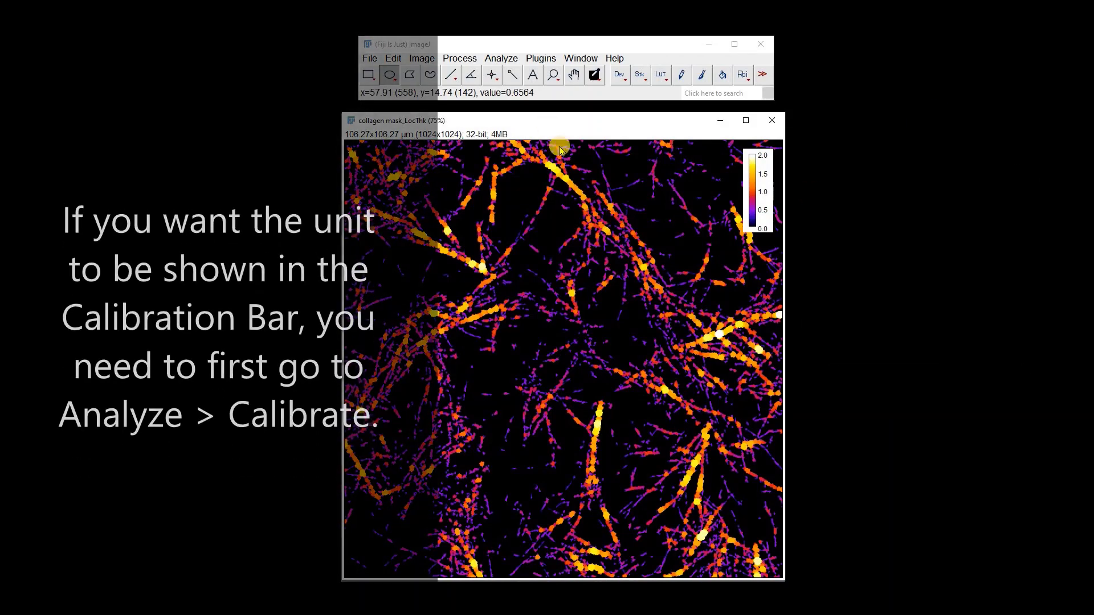
left_click(501, 58)
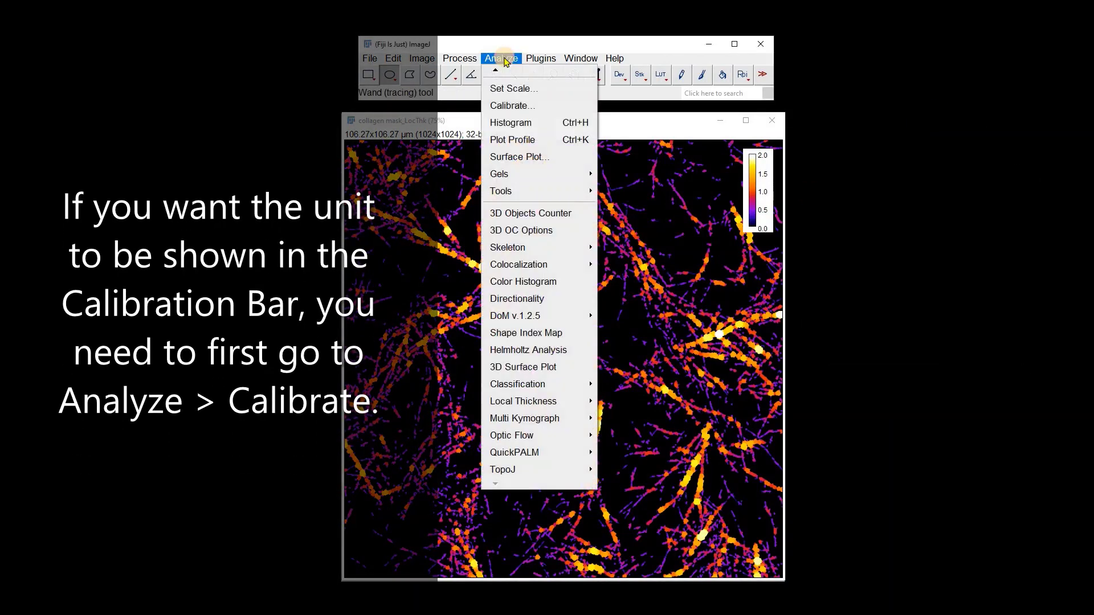
left_click(500, 105)
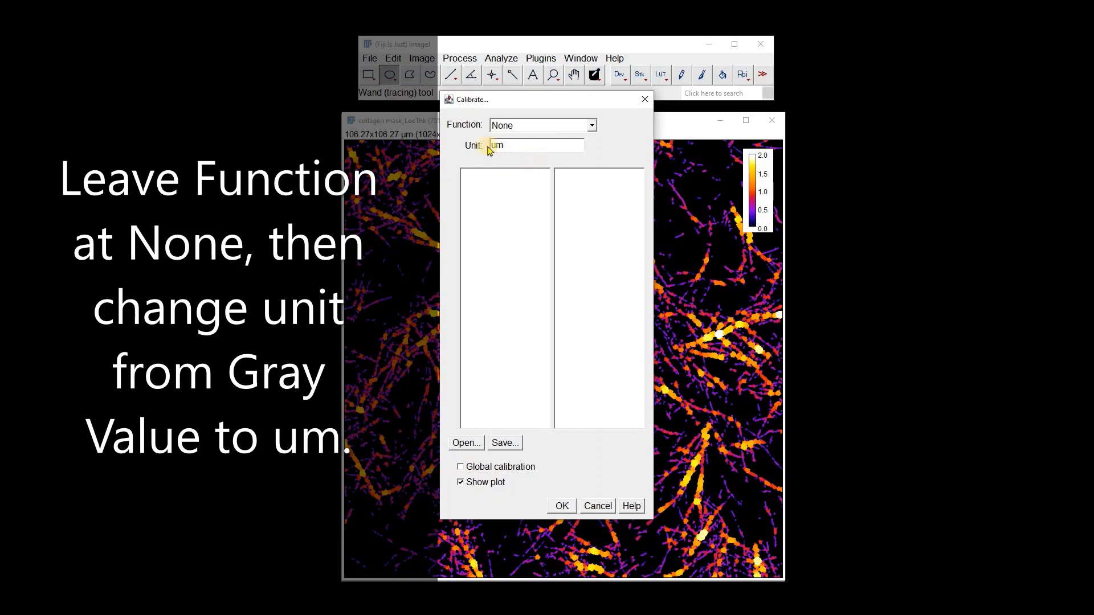
left_click(461, 466)
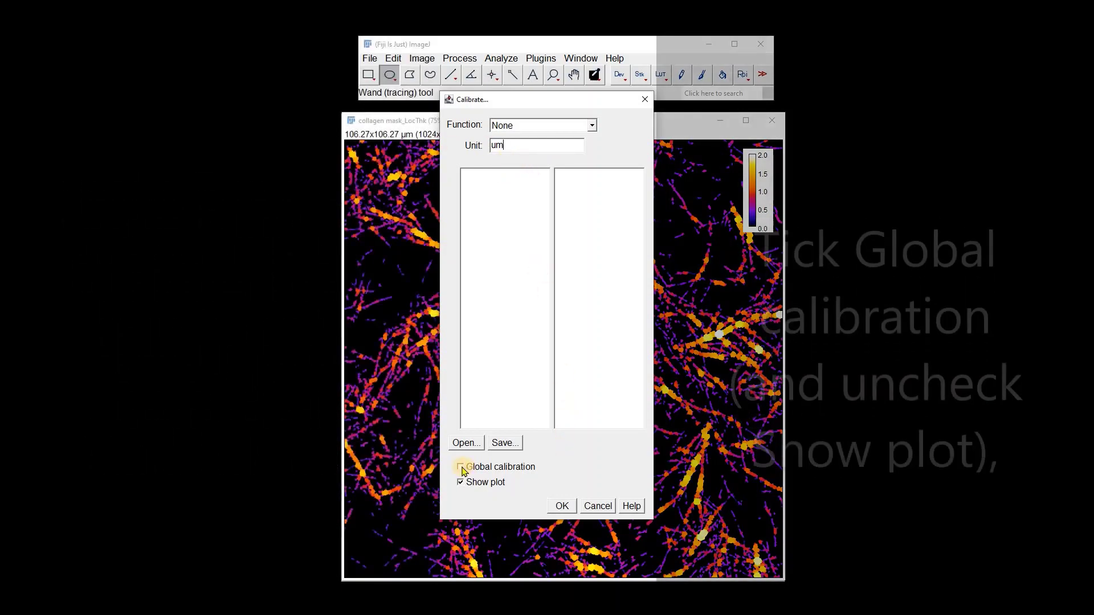
left_click(560, 505)
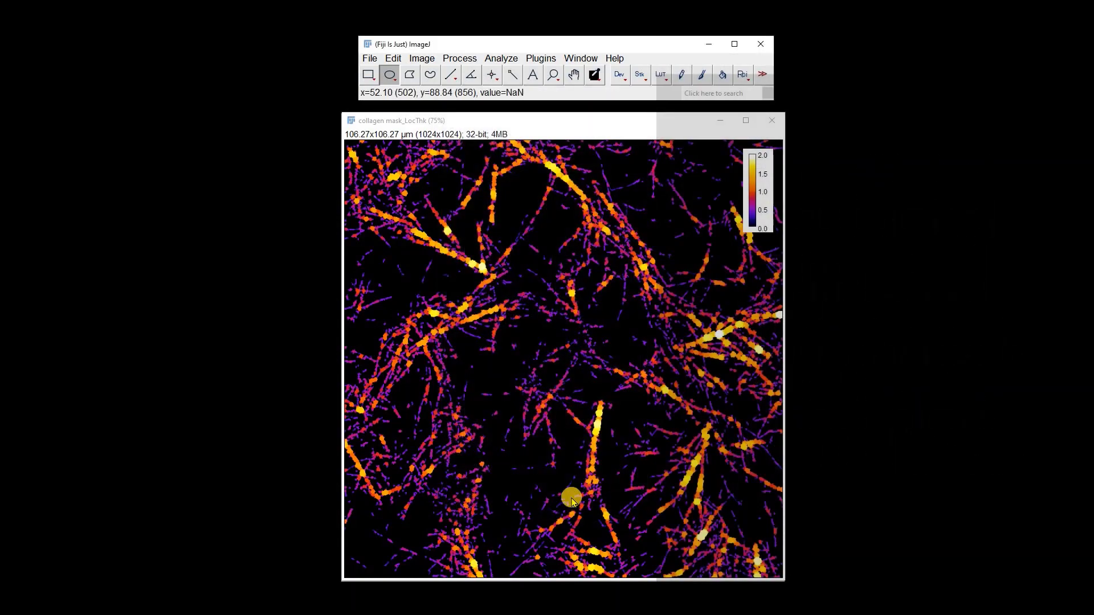
Step: Update the collagen map's Upper Right calibration bar to show the unit on its labels
left_click(501, 58)
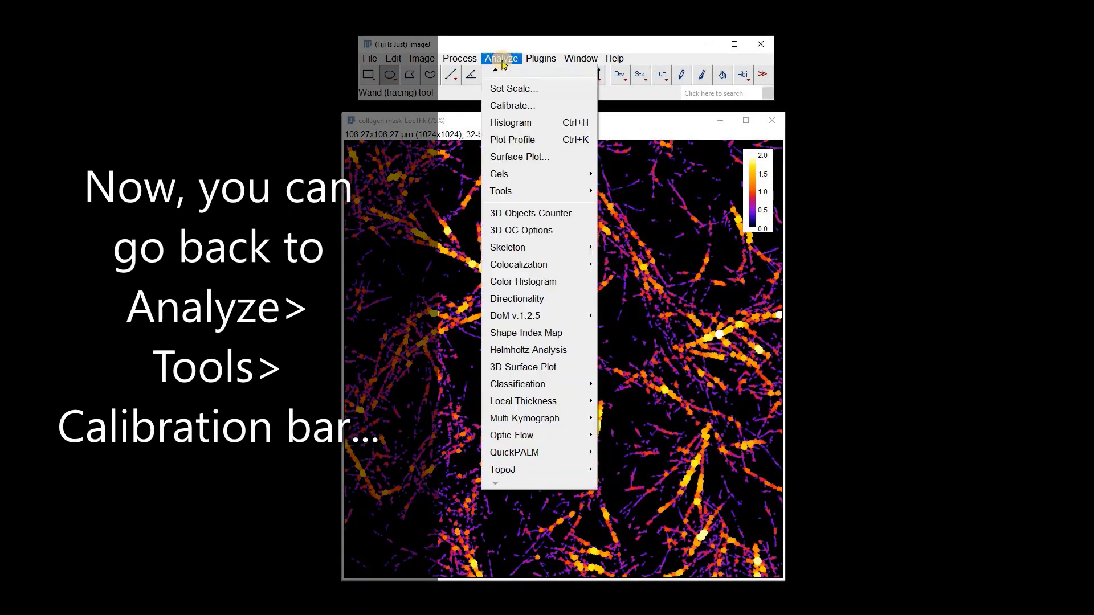
left_click(547, 194)
left_click(629, 294)
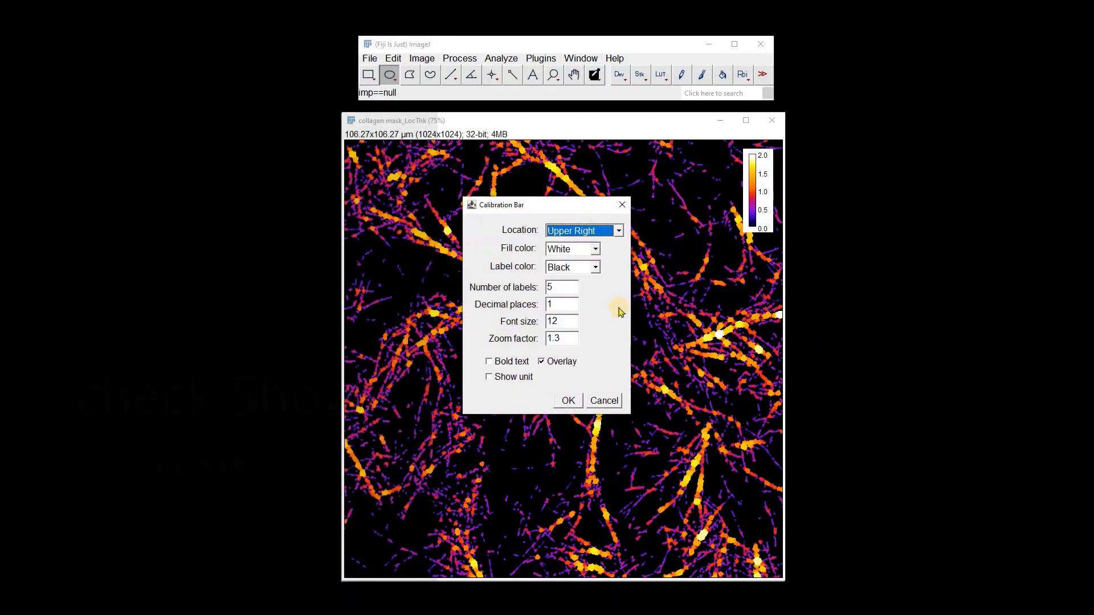
left_click(488, 377)
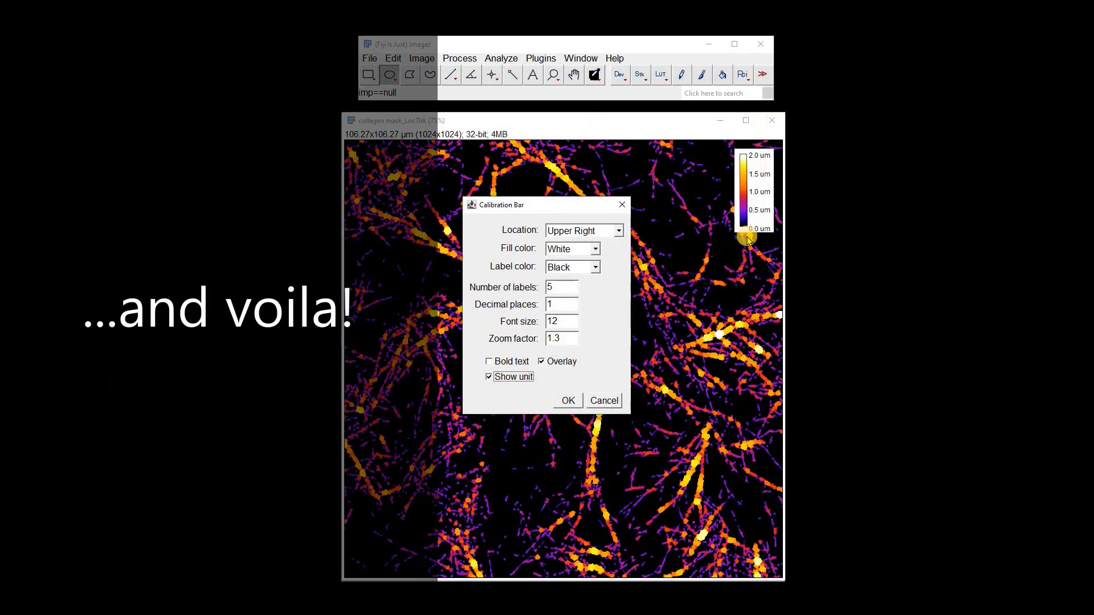
left_click(569, 401)
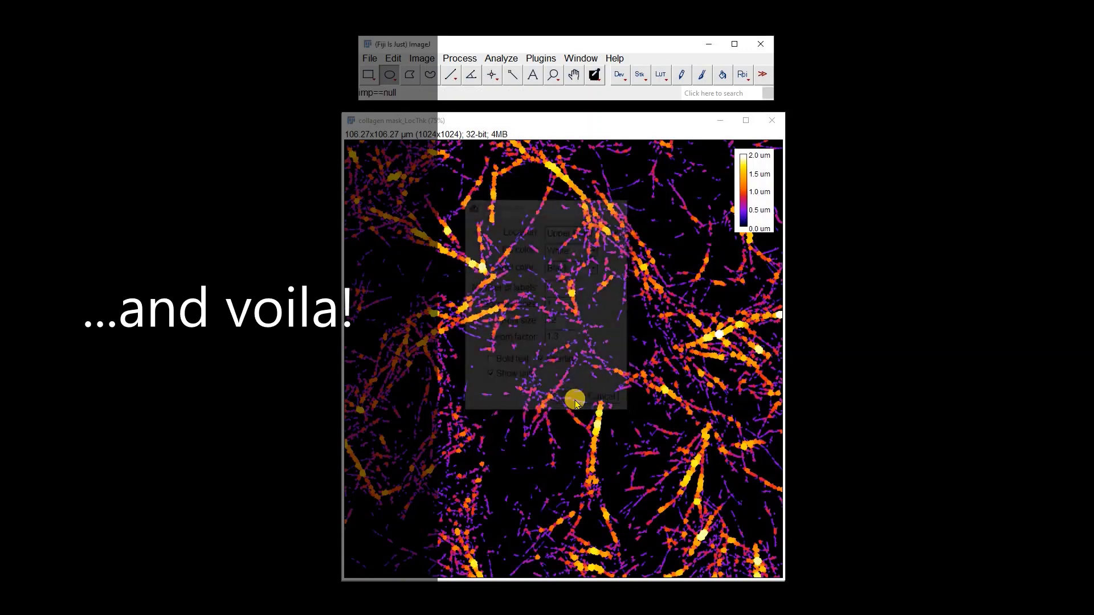
Step: Close all open images
left_click(369, 59)
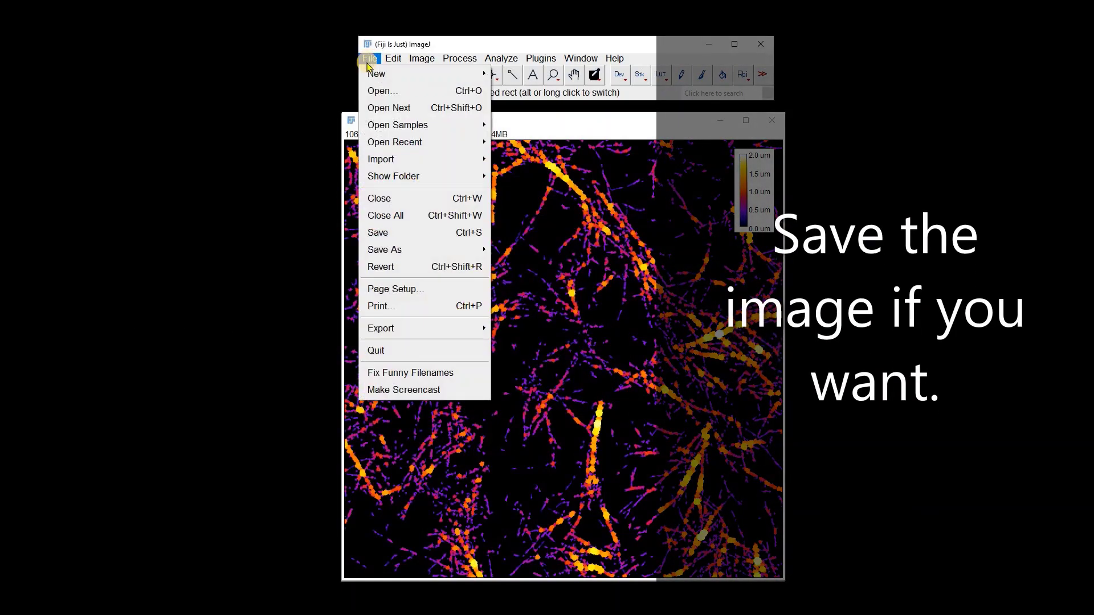
mouse_move(382, 249)
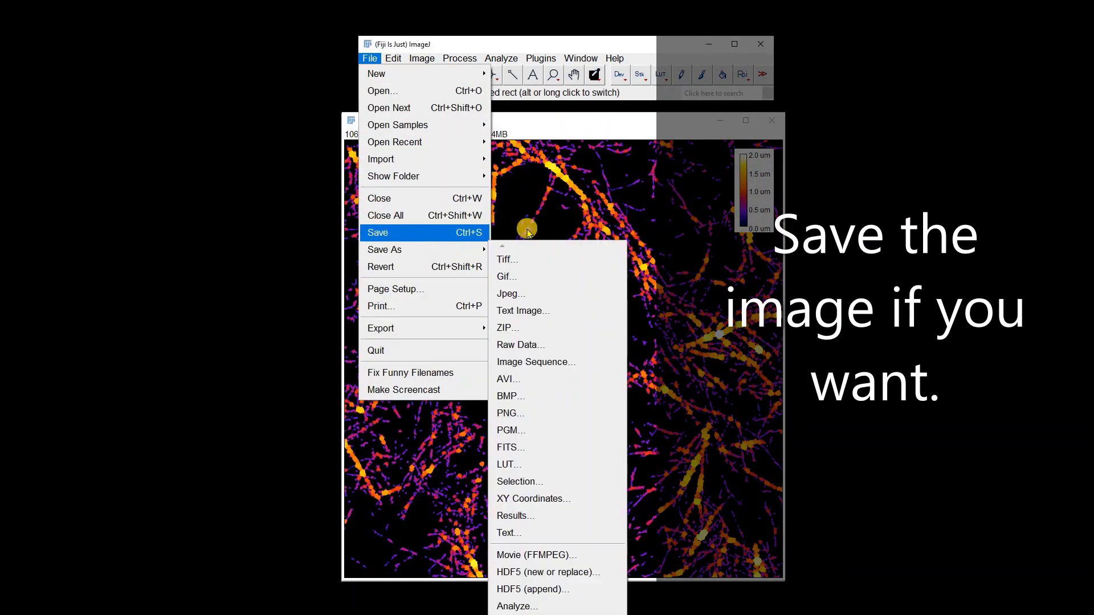
left_click(371, 59)
left_click(370, 59)
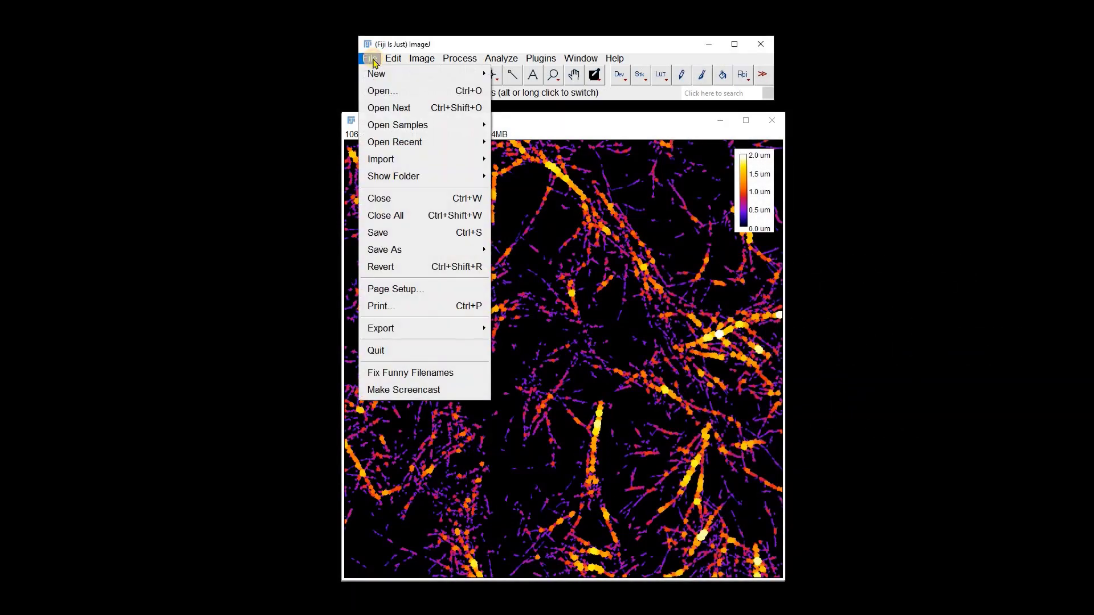
left_click(388, 214)
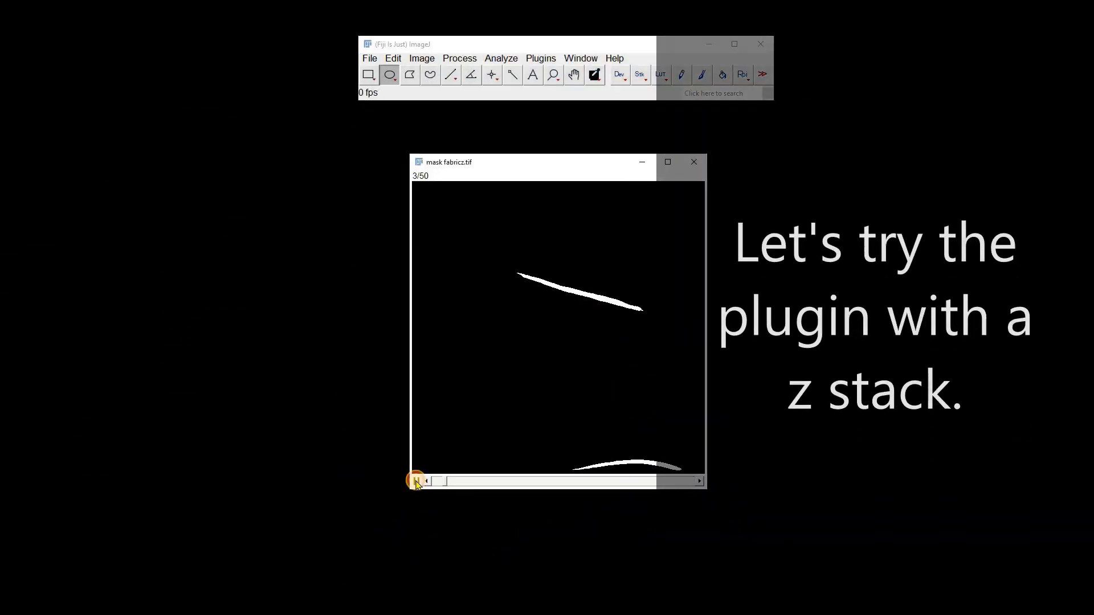
Step: Run Local Thickness (masked, calibrated, silent) on the mask fabricz.tif stack after playing through its slices
left_click(416, 481)
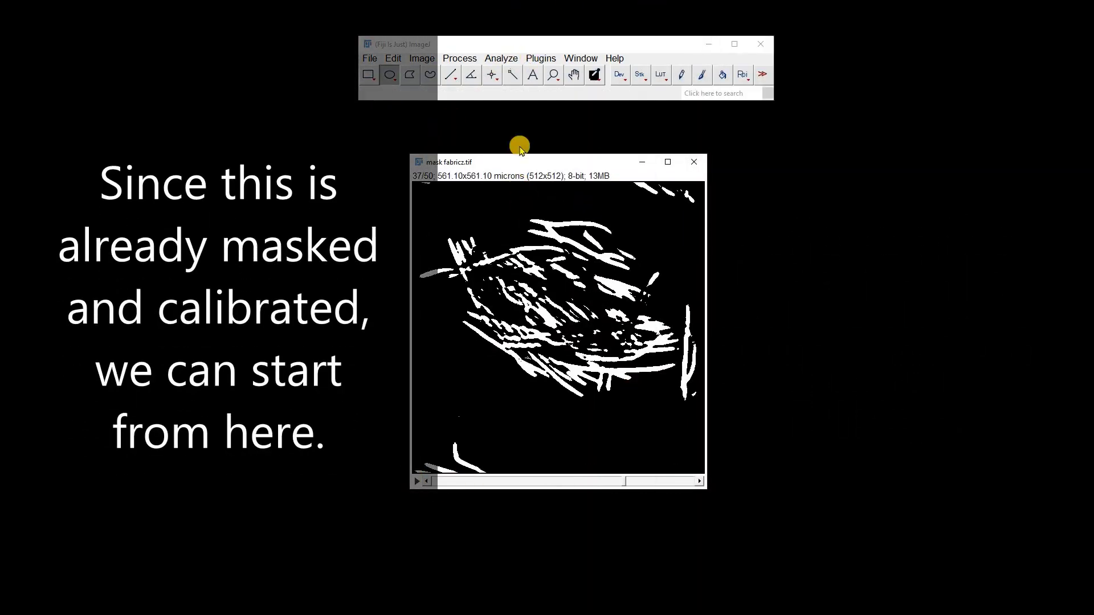
left_click(511, 61)
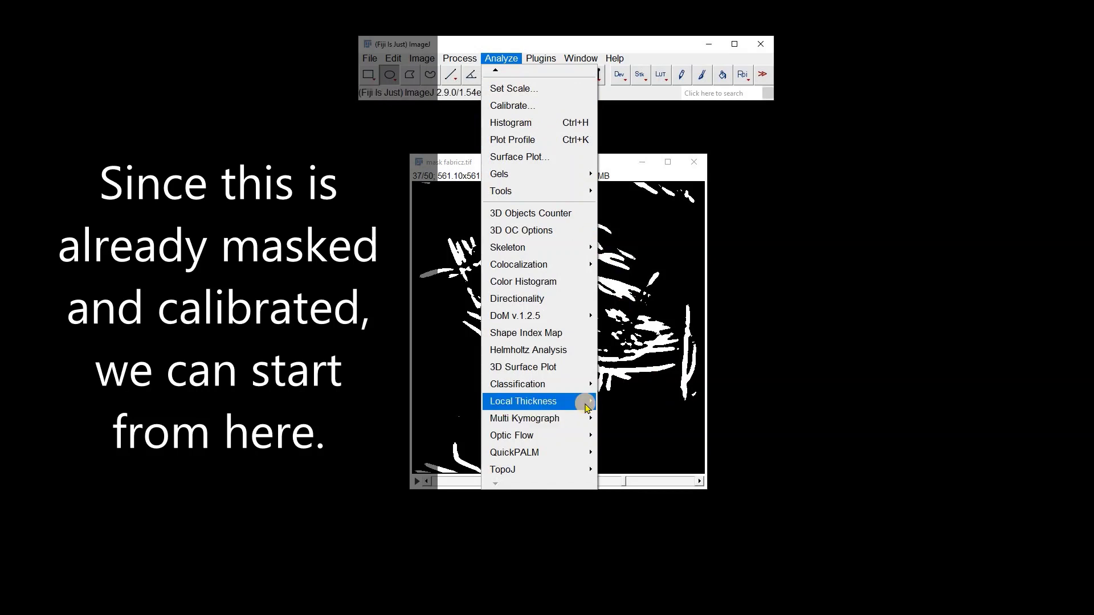
mouse_move(587, 402)
left_click(679, 420)
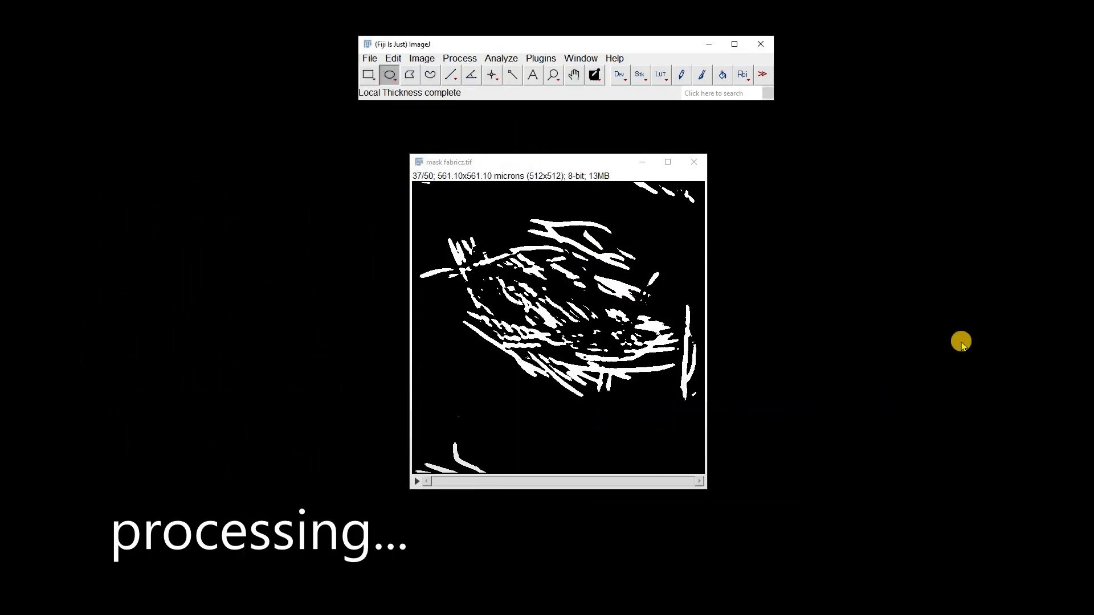
Step: Create a 256-bin histogram over the pixel value range beside the fabricz thickness stack, and update it live while browsing to slice 22
left_click(403, 472)
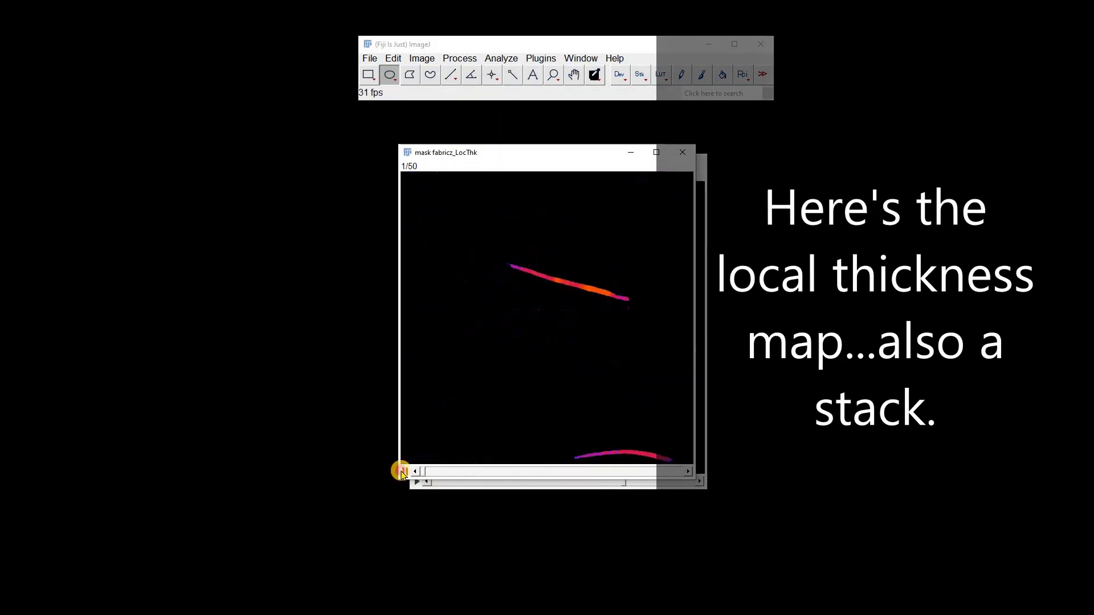
left_click(402, 471)
left_click(512, 57)
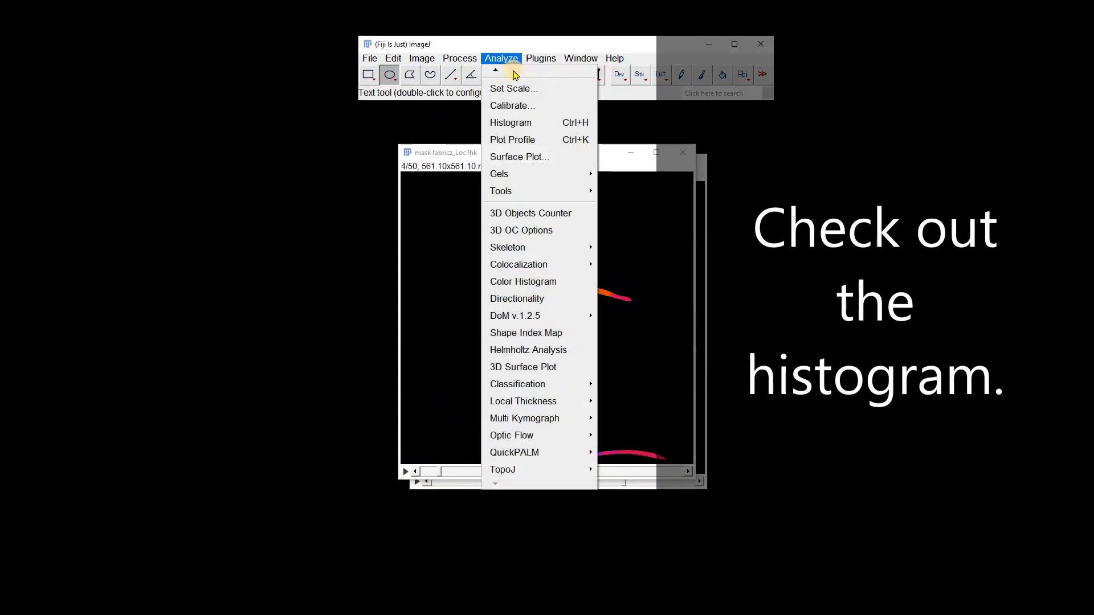
left_click(527, 130)
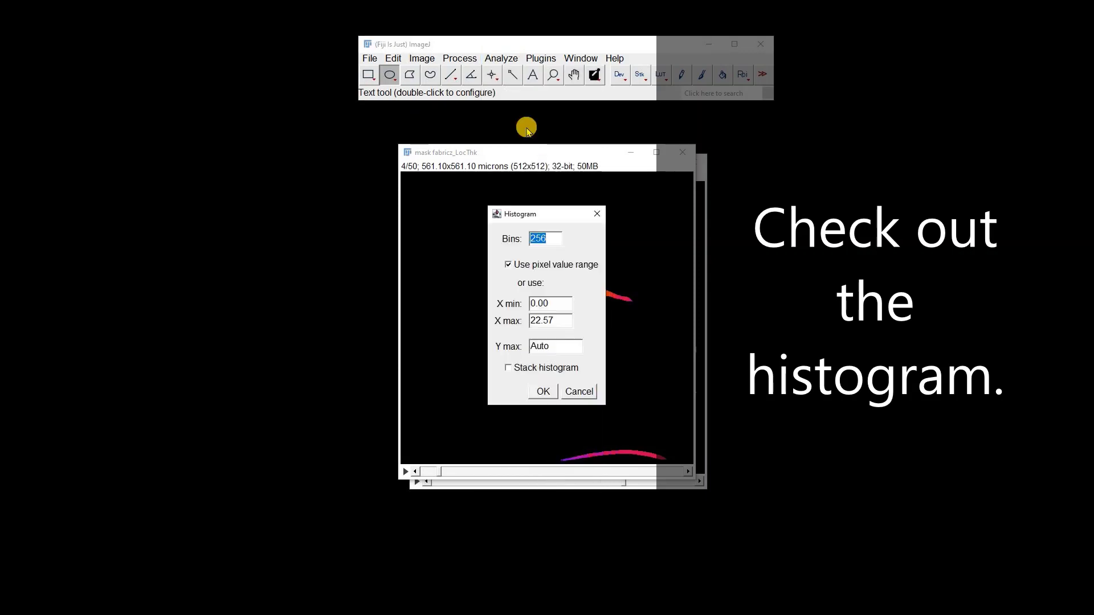
left_click(543, 392)
left_click_drag(525, 215, 830, 200)
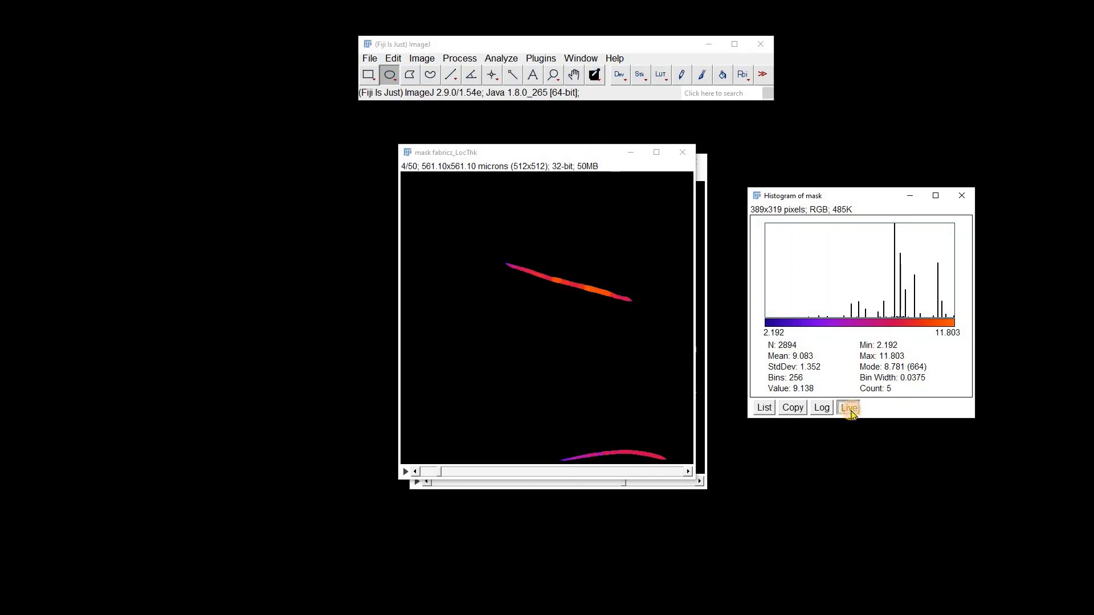
left_click_drag(438, 474, 525, 466)
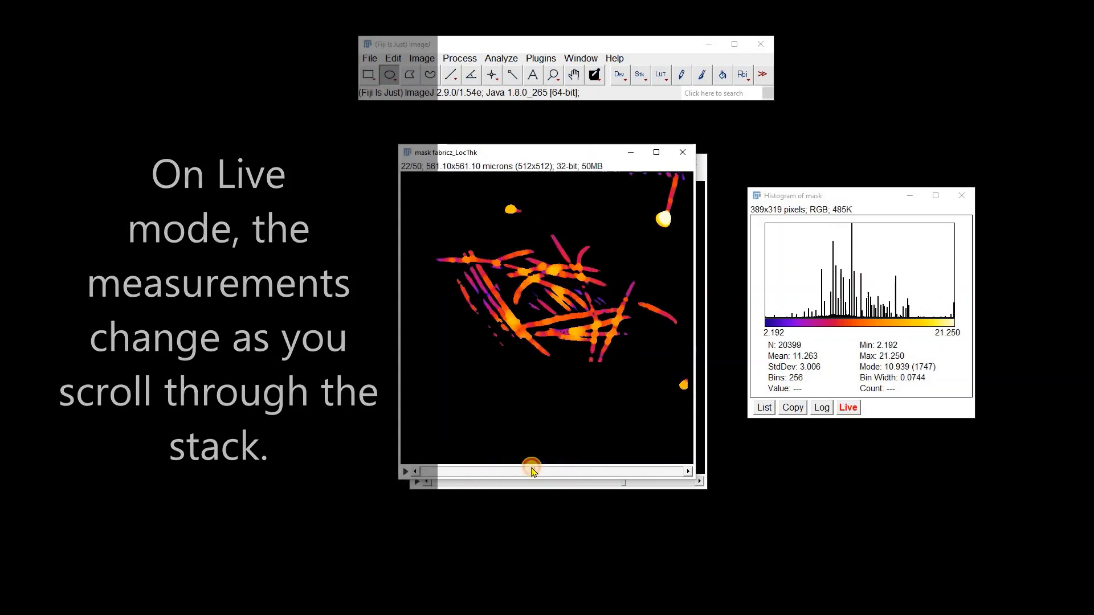
left_click(501, 58)
mouse_move(530, 194)
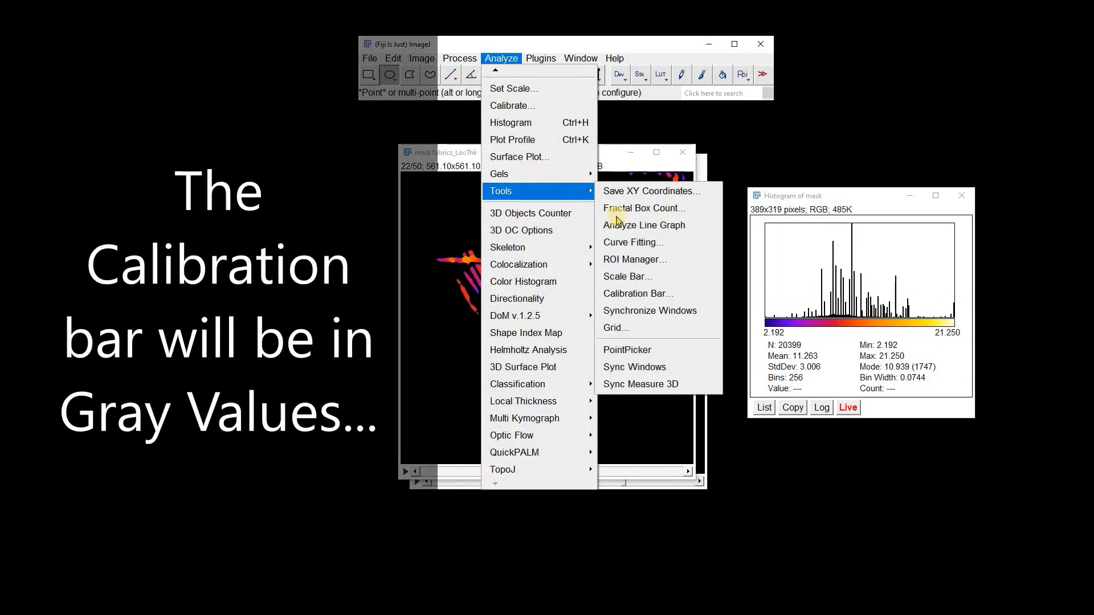
left_click(632, 294)
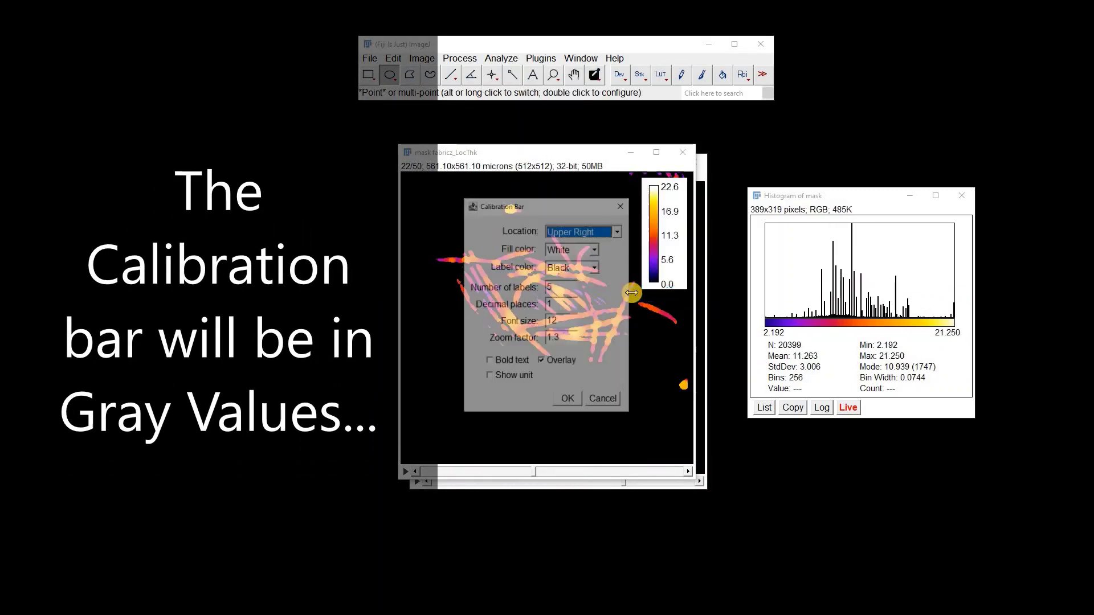
left_click(490, 379)
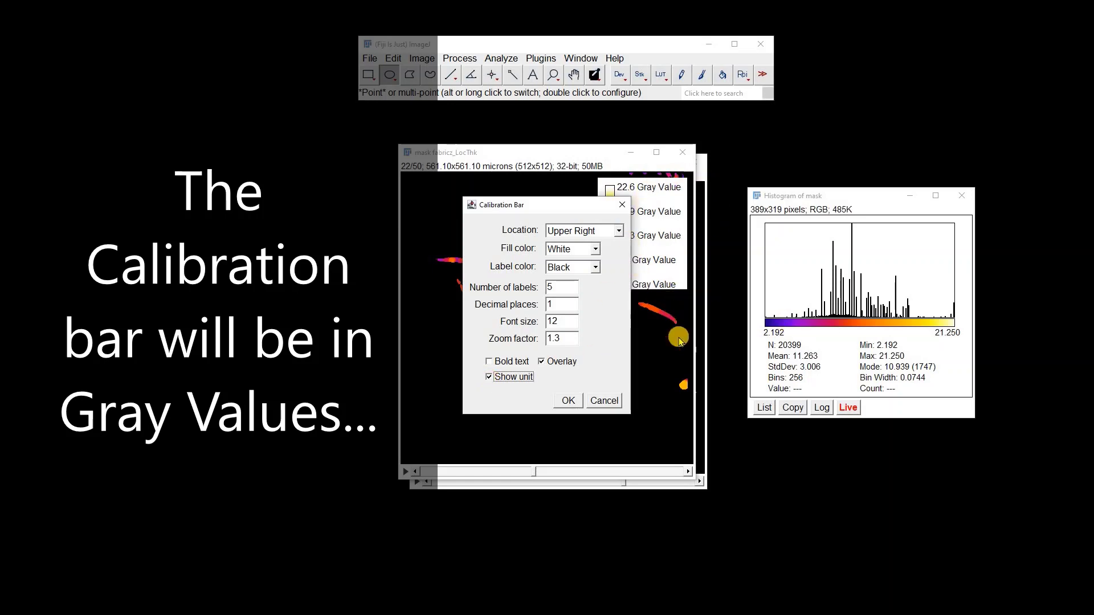
left_click(605, 401)
Step: Calibrate the fabricz thickness map with function None and unit um, leaving global calibration and the plot off
left_click(500, 58)
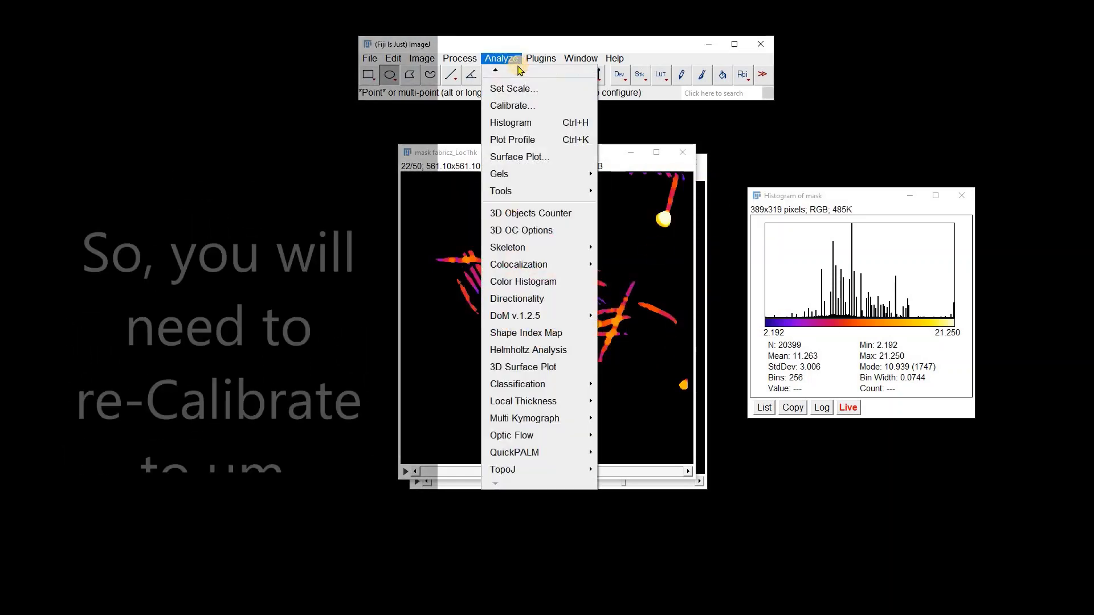
left_click(515, 106)
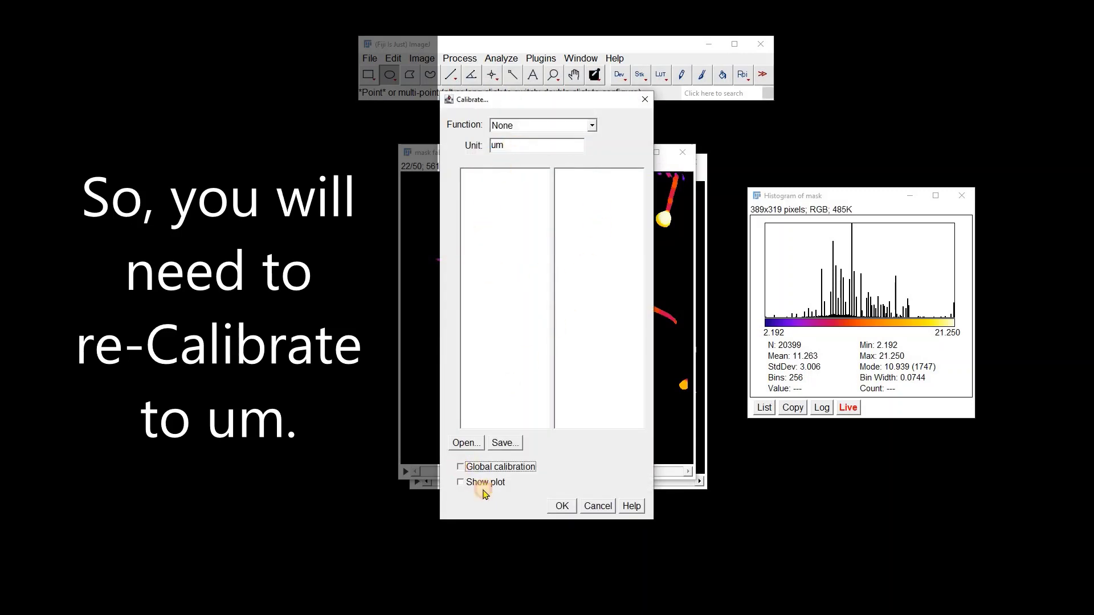
left_click(561, 507)
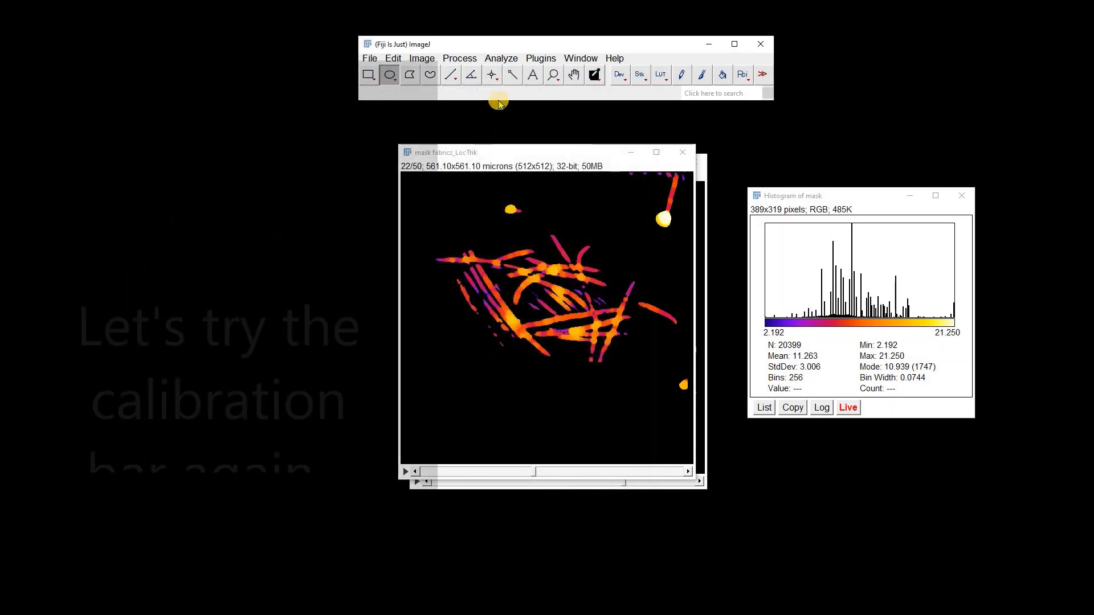
Step: Start an Upper Right overlay calibration bar on the fabricz thickness map with the unit shown and font size 10
left_click(509, 59)
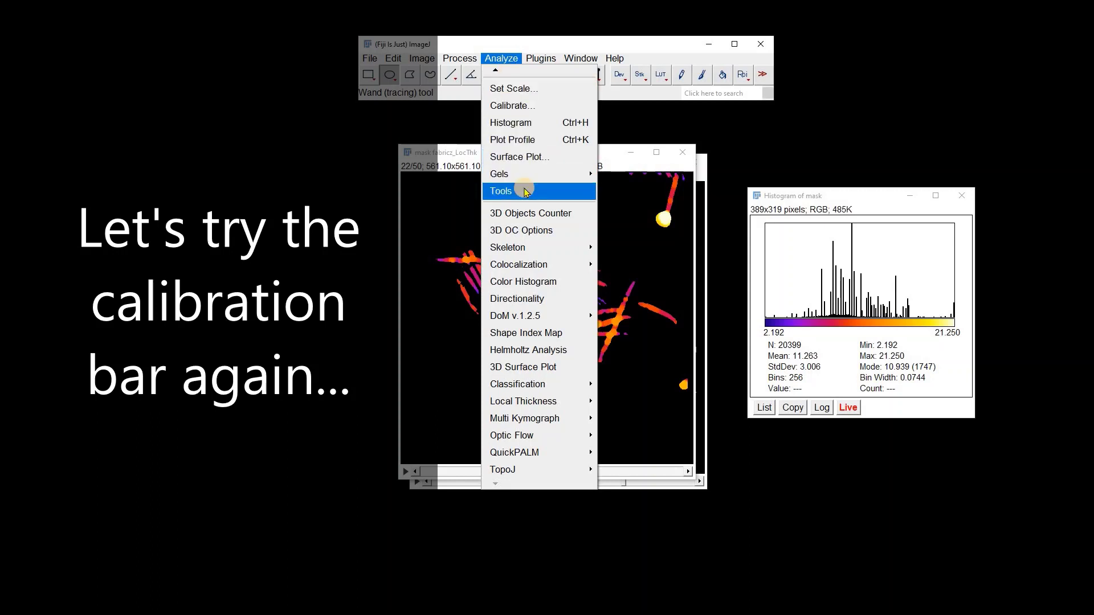
mouse_move(522, 189)
left_click(666, 291)
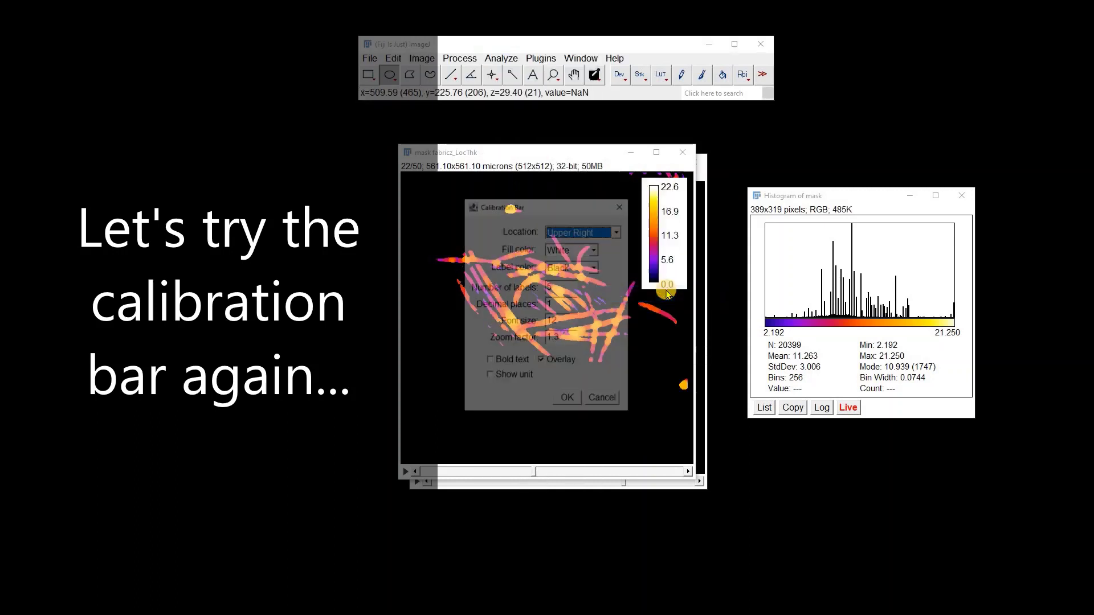
left_click(490, 377)
double_click(552, 320)
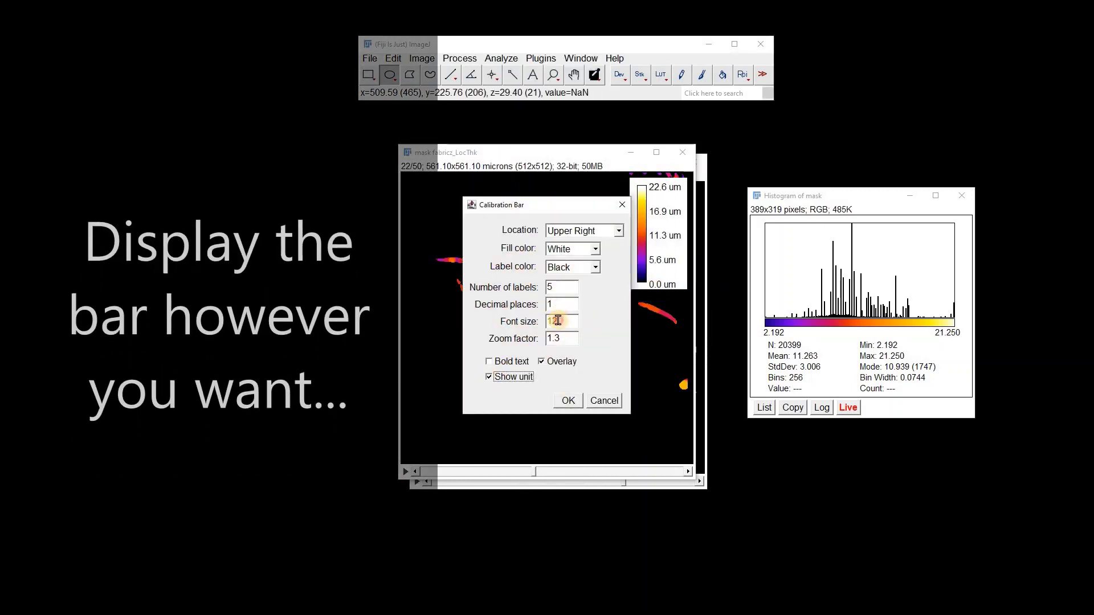
type("10")
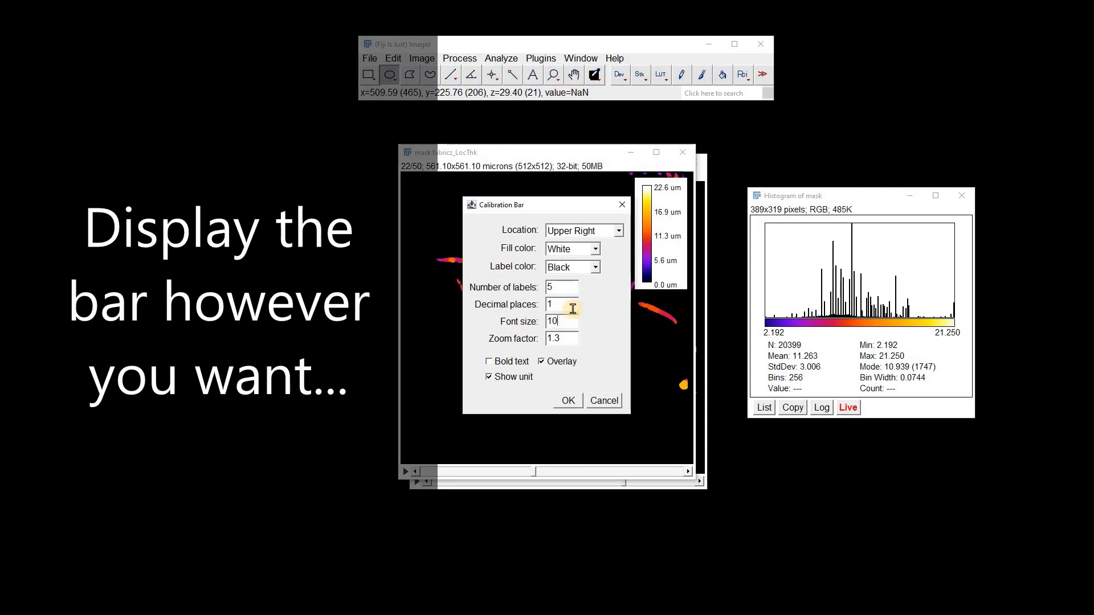
Step: Add the calibration bar in the Upper Left with fill color None and Light Gray labels
left_click(594, 249)
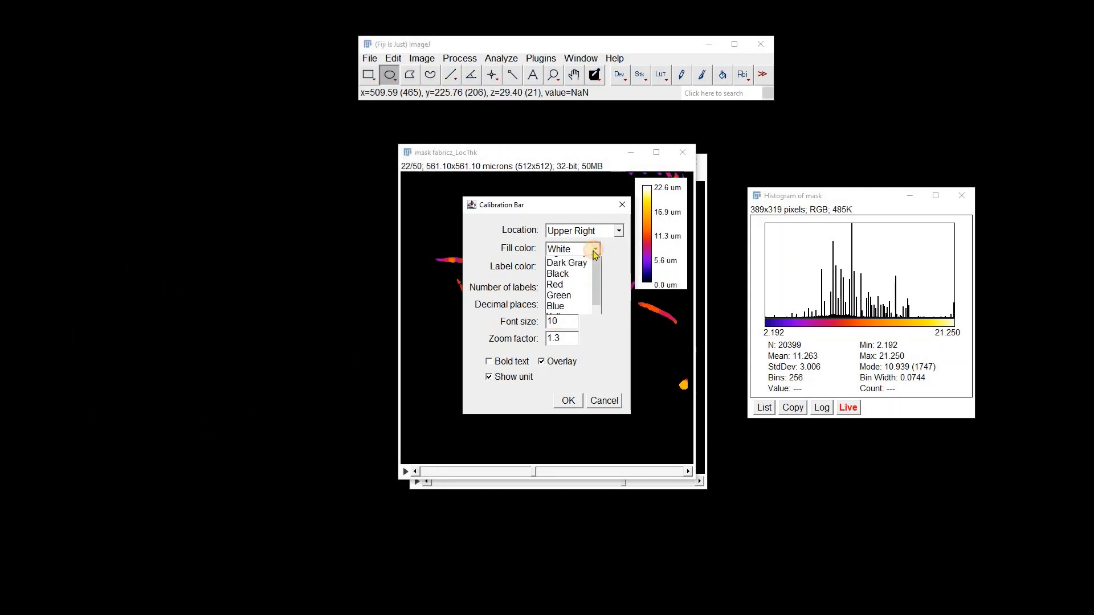
left_click(577, 339)
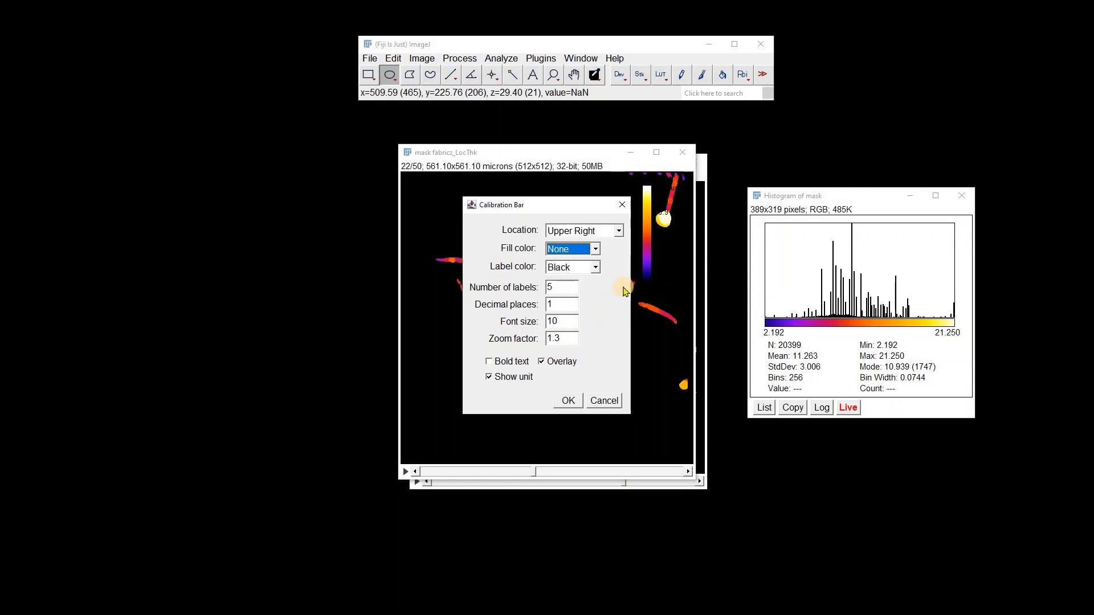
left_click(595, 268)
left_click(576, 280)
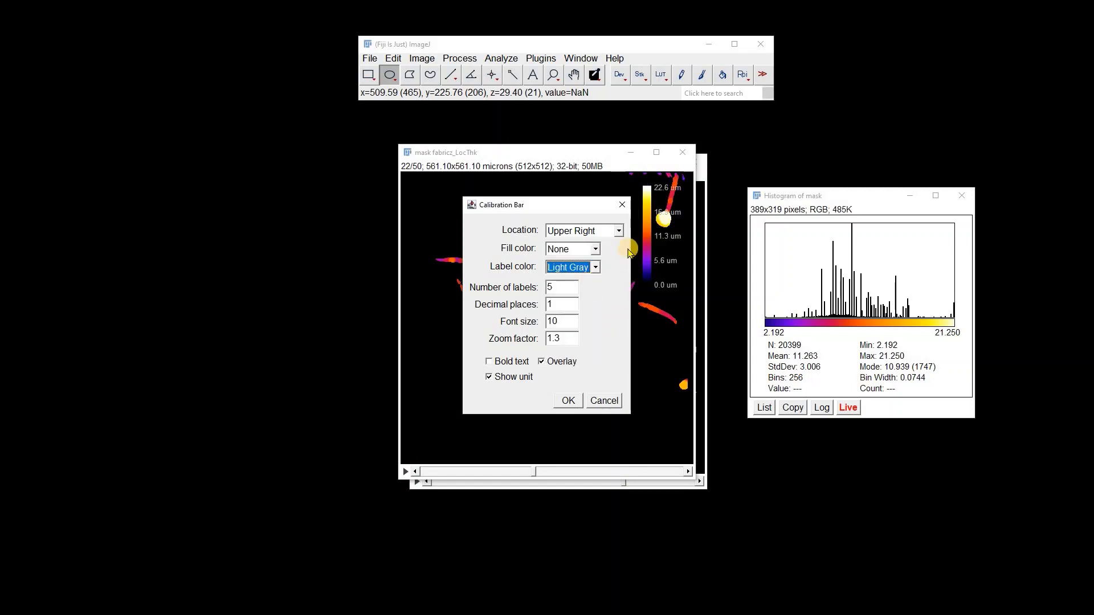
left_click(620, 231)
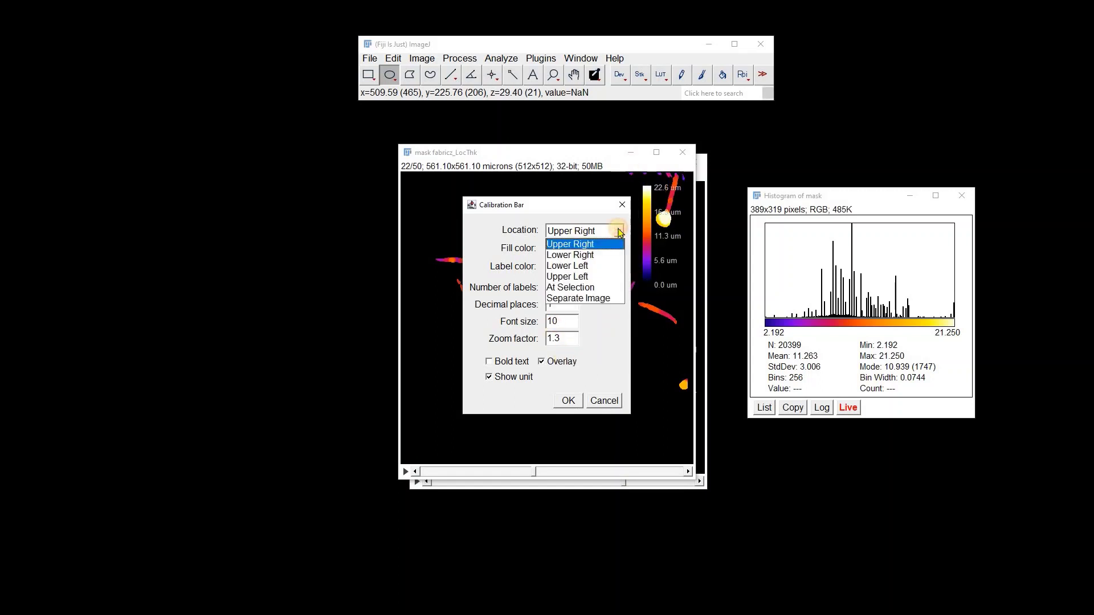
left_click(579, 277)
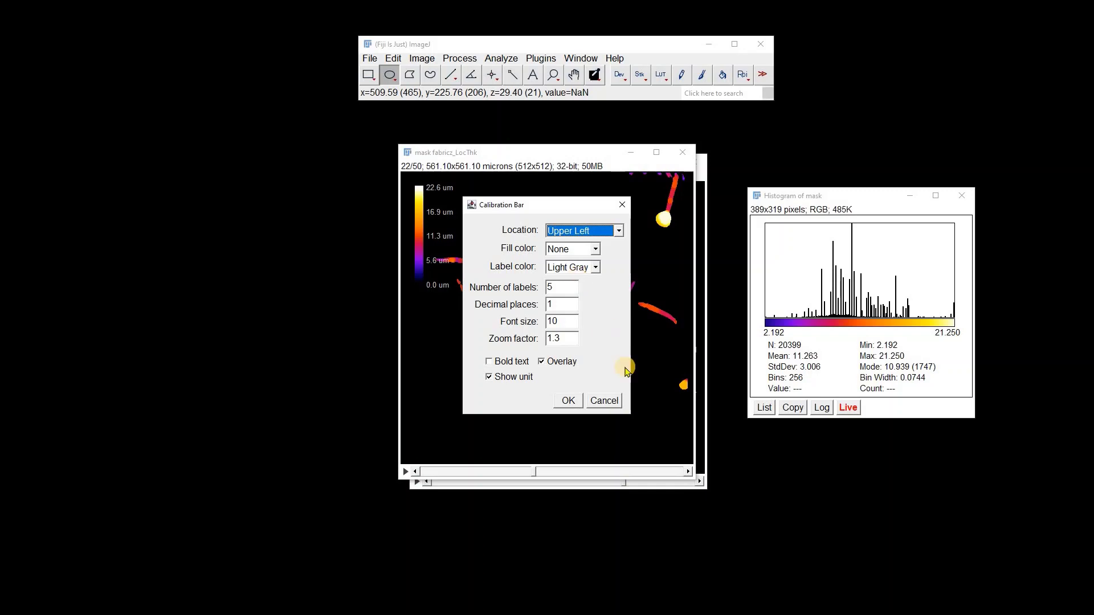
left_click(570, 401)
Step: Browse to slice 45 of the fabricz thickness stack and remove the calibration bar overlay
left_click_drag(535, 472, 655, 459)
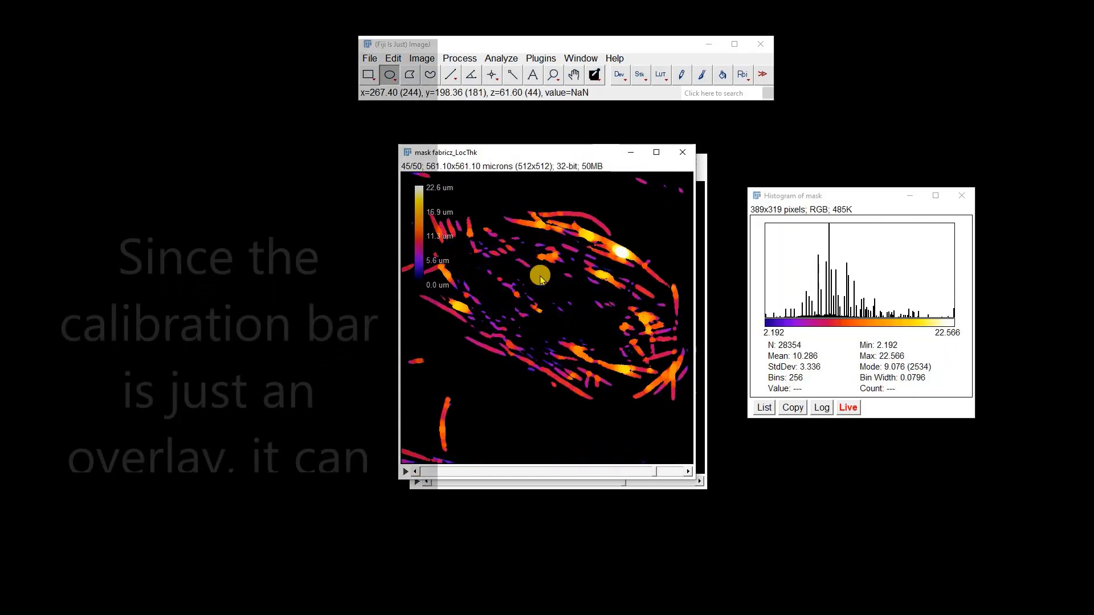
left_click(422, 58)
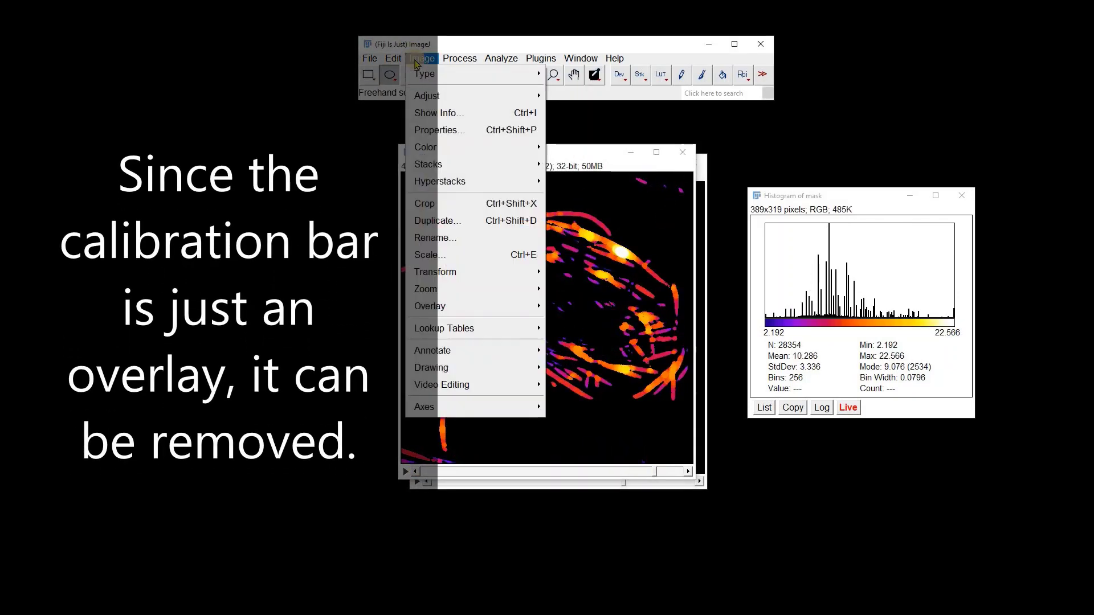
mouse_move(530, 306)
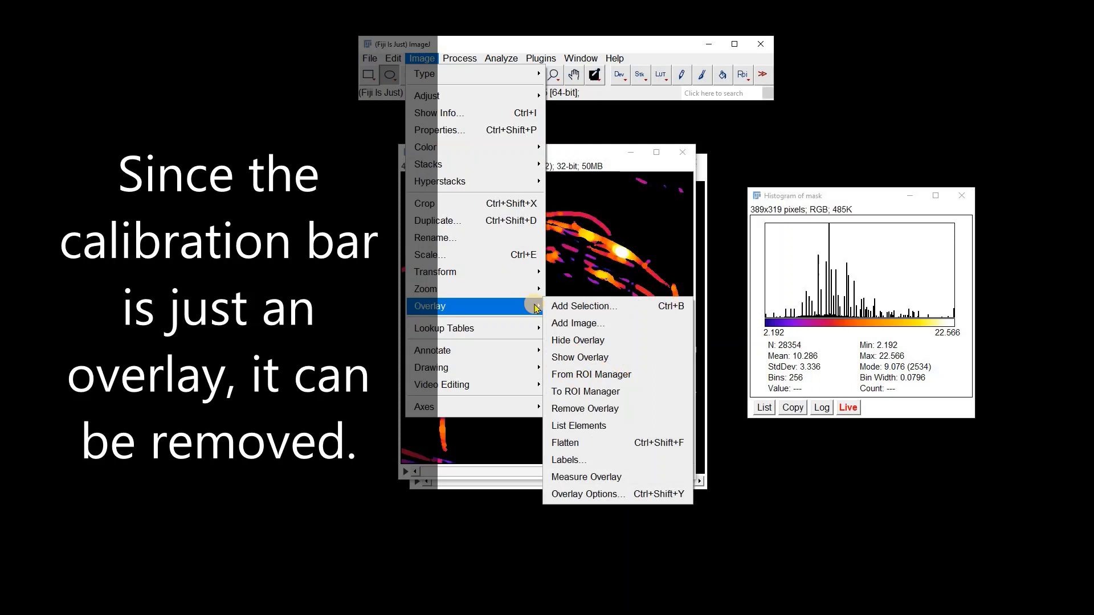
left_click(582, 408)
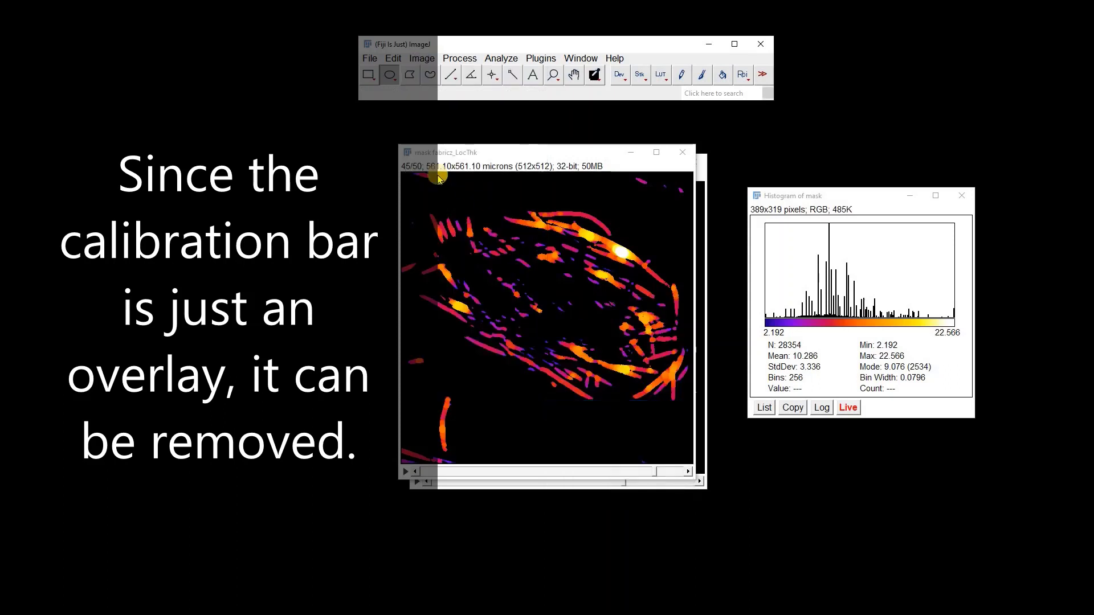
Step: Duplicate the whole fabricz thickness stack, slices 1-50, and convert the copy to 8-bit
right_click(493, 244)
left_click(529, 287)
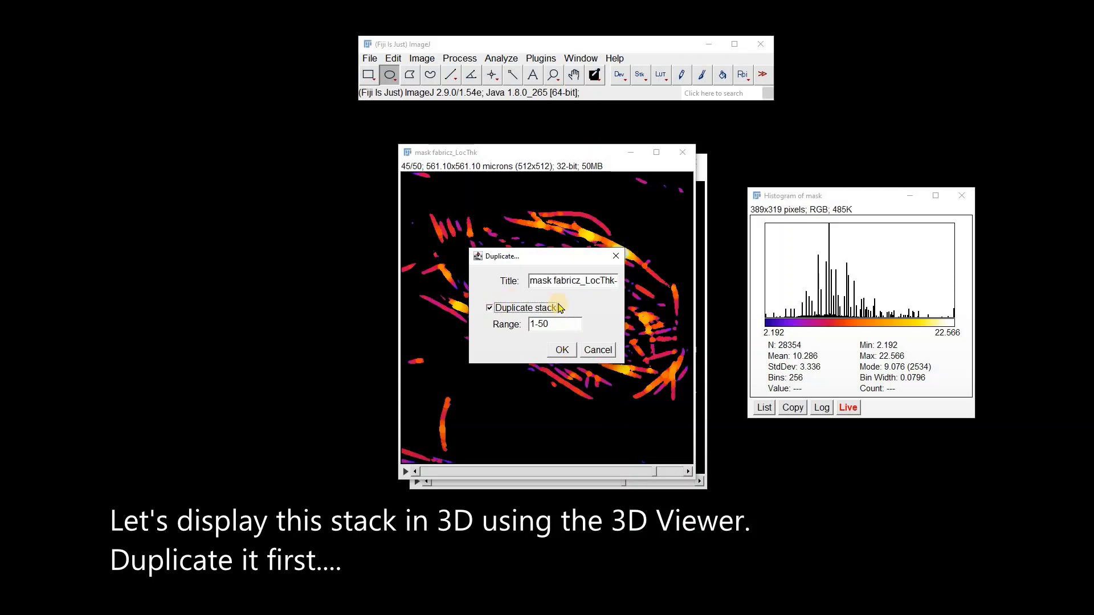
left_click(563, 349)
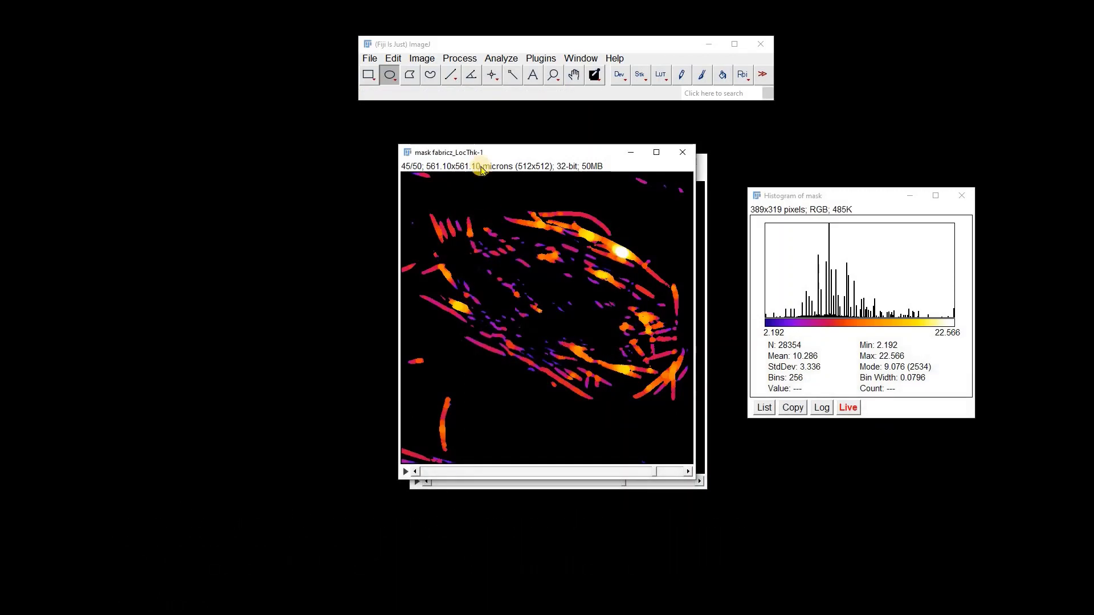
left_click(422, 58)
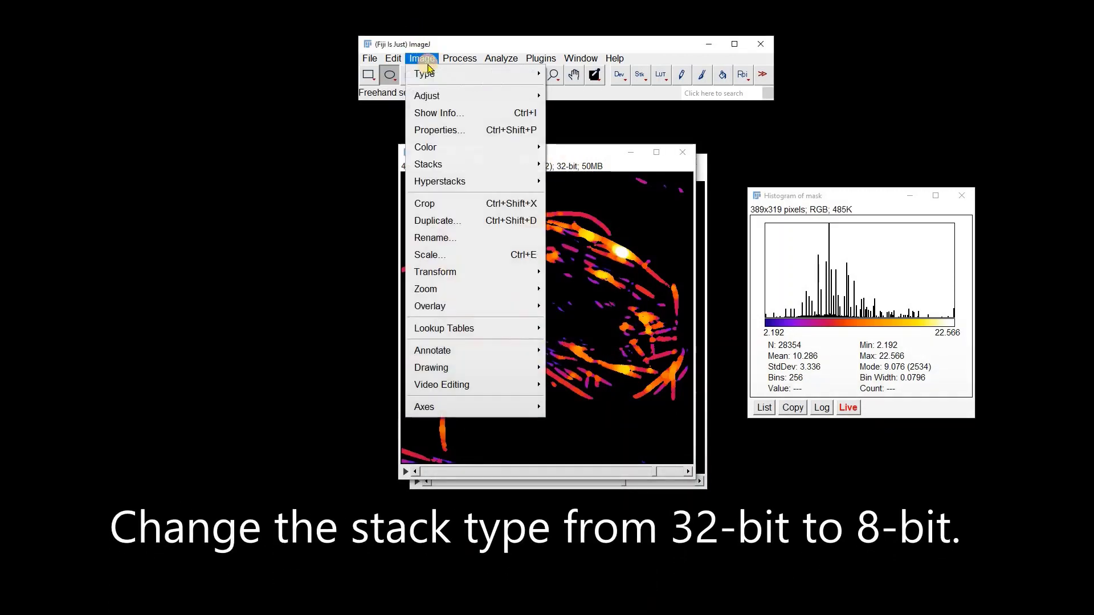
left_click(556, 76)
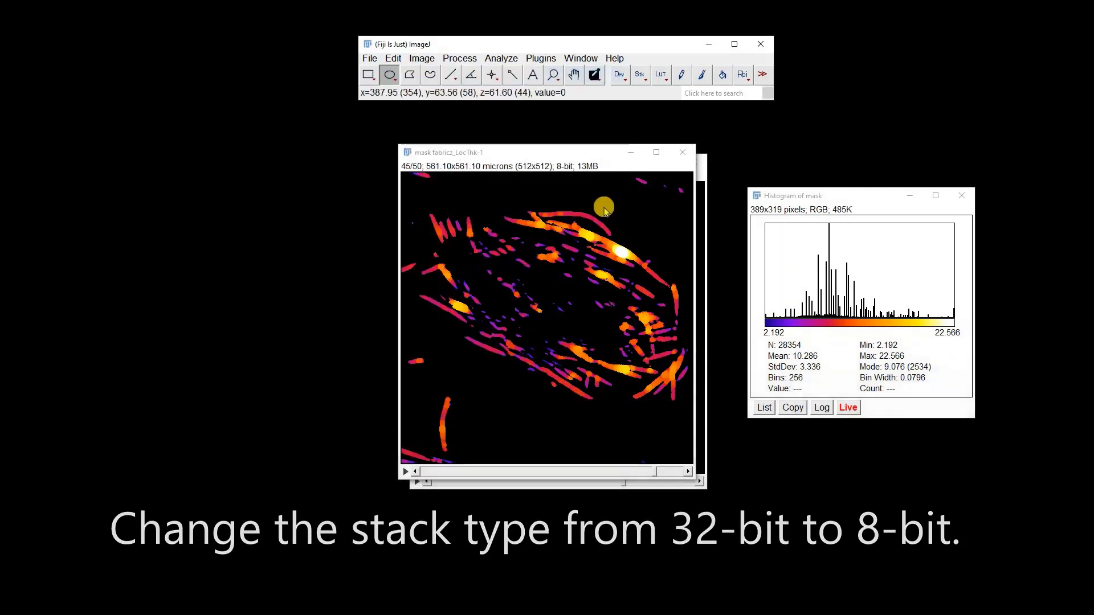
Step: Show the 8-bit thickness stack in the 3D Viewer as a Volume with color None, threshold 0 and resampling factor 1
left_click(538, 59)
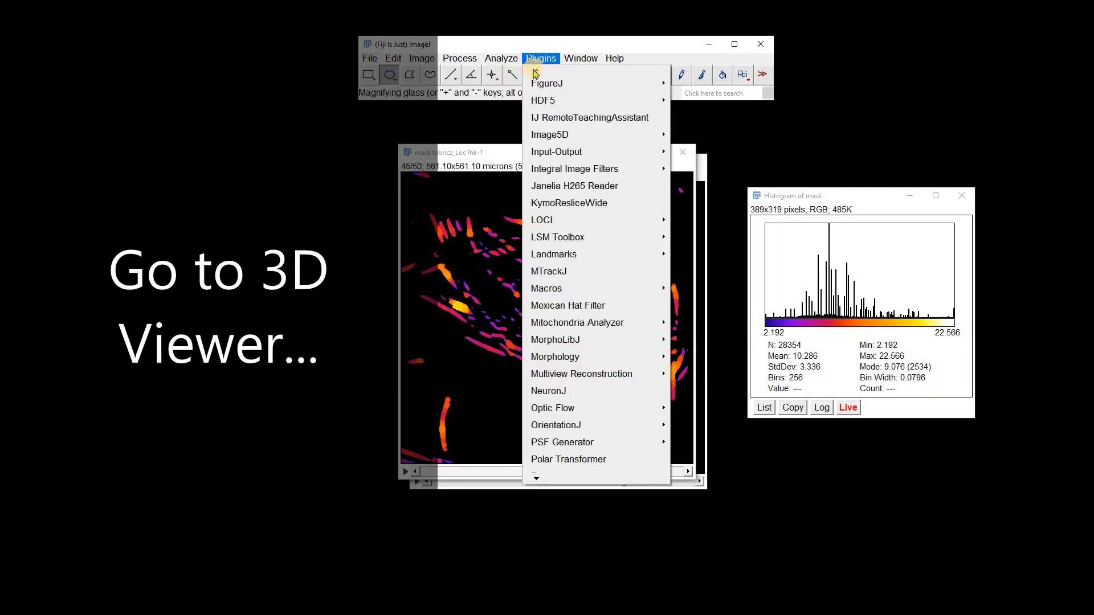
left_click(536, 73)
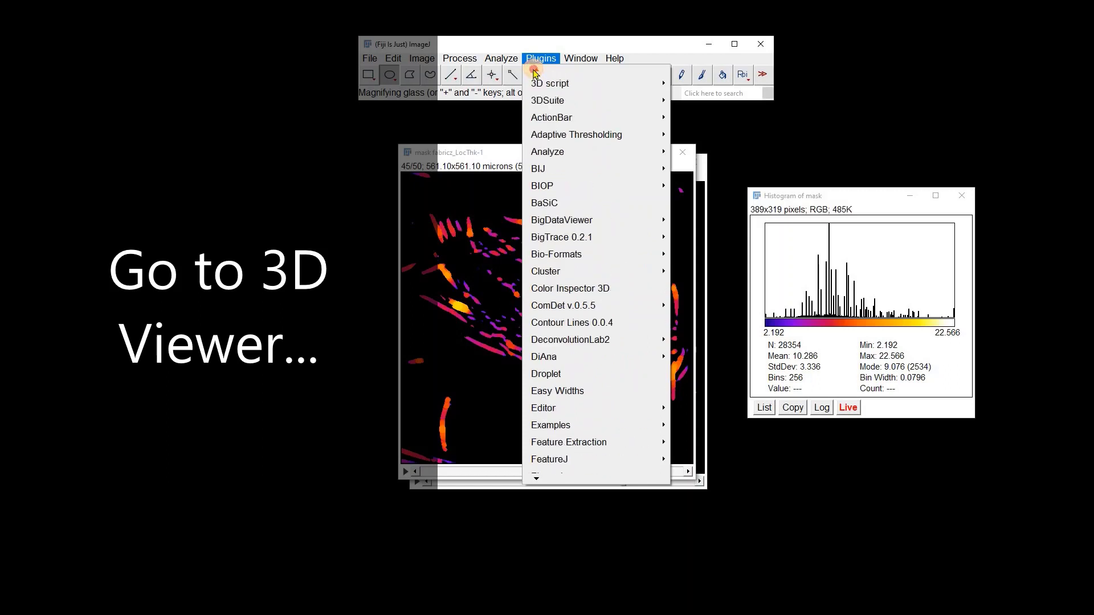
left_click(559, 141)
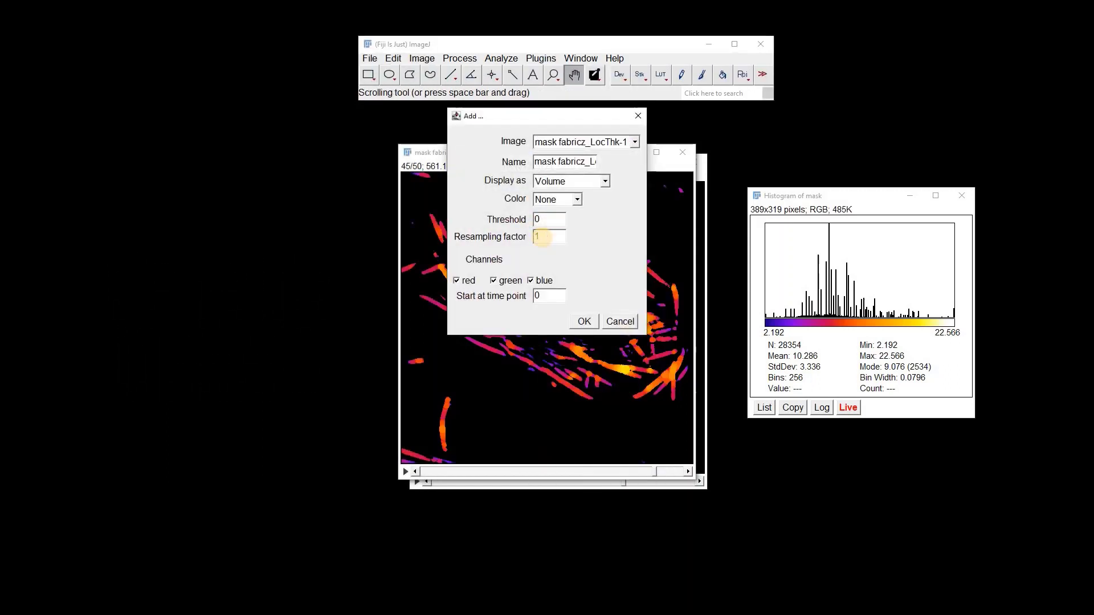
left_click(584, 323)
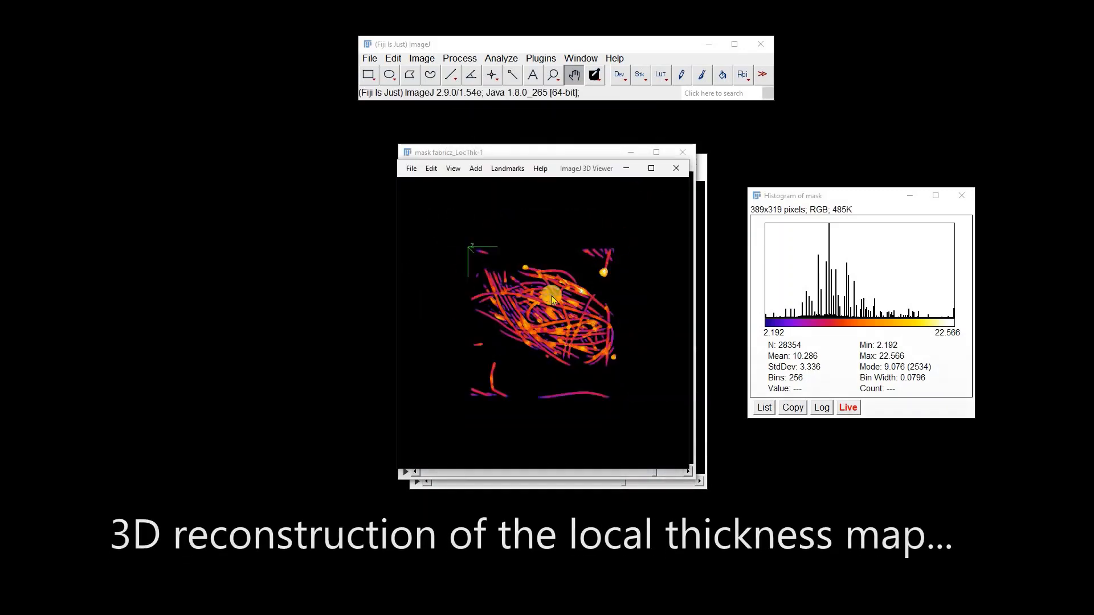
Step: Select and rotate the 3D thickness reconstruction to examine the fibers, and close the 3D Viewer
left_click(572, 332)
mouse_move(572, 332)
left_mouse_down()
mouse_move(556, 281)
mouse_move(547, 316)
mouse_move(593, 337)
left_mouse_up()
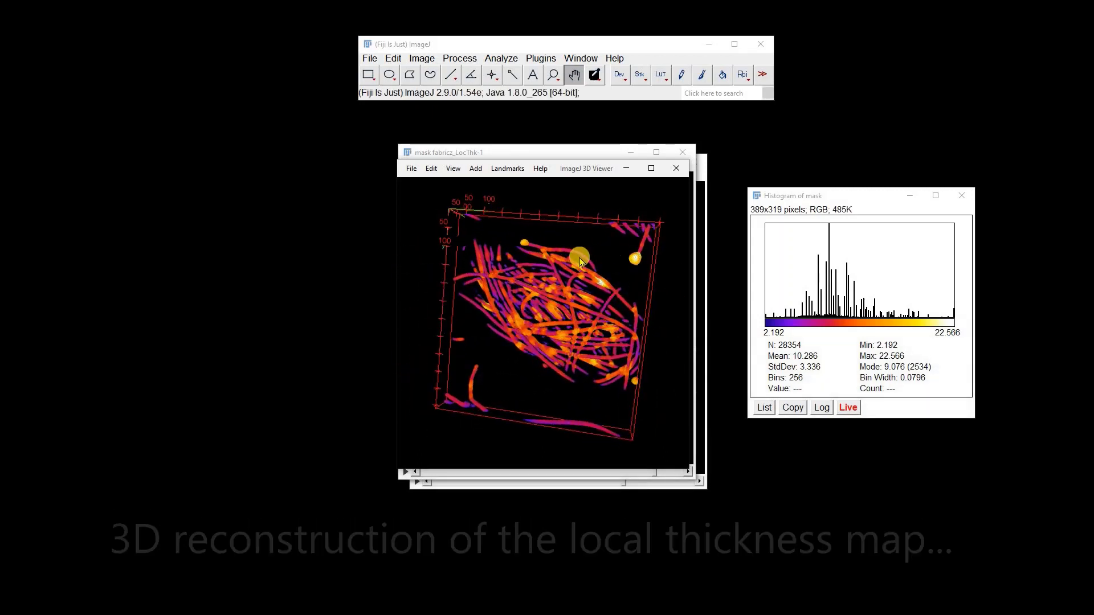
left_click(678, 167)
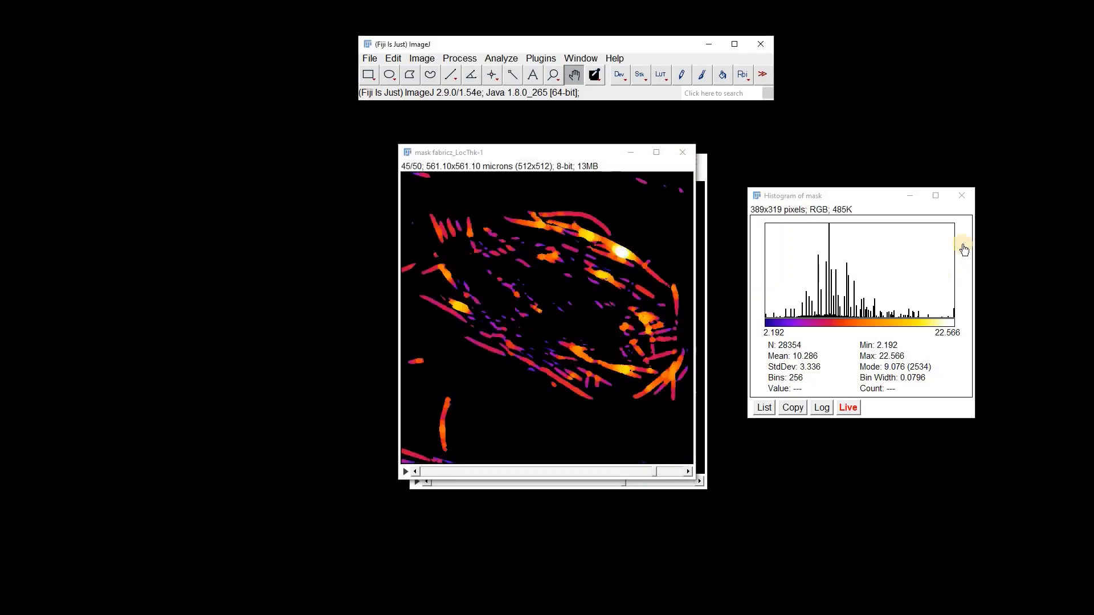
Step: Close the histogram and all remaining open images
left_click(962, 195)
left_click(369, 61)
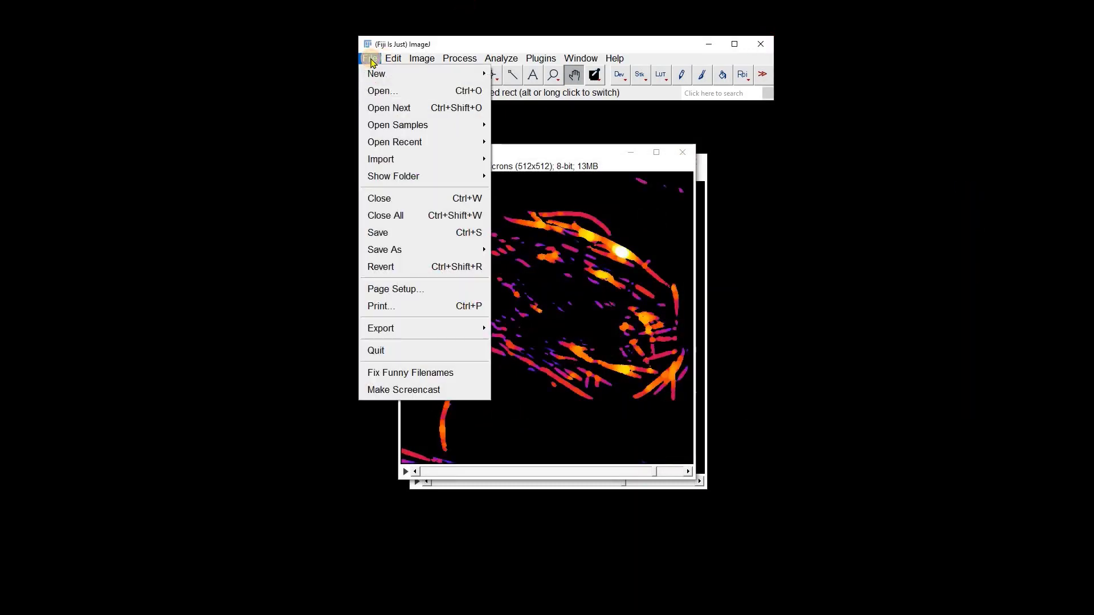
left_click(381, 217)
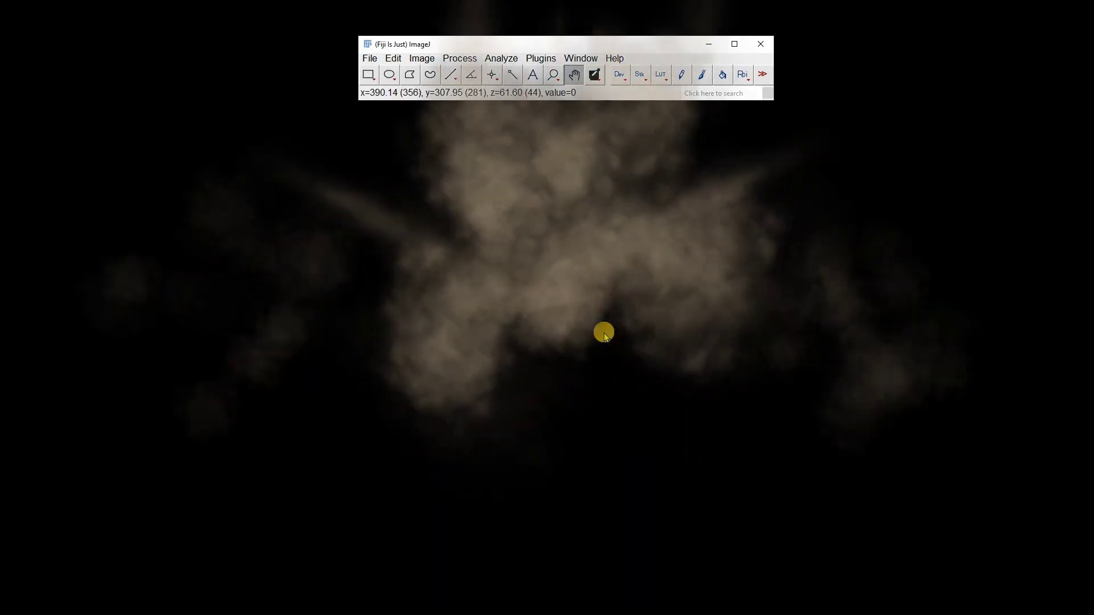